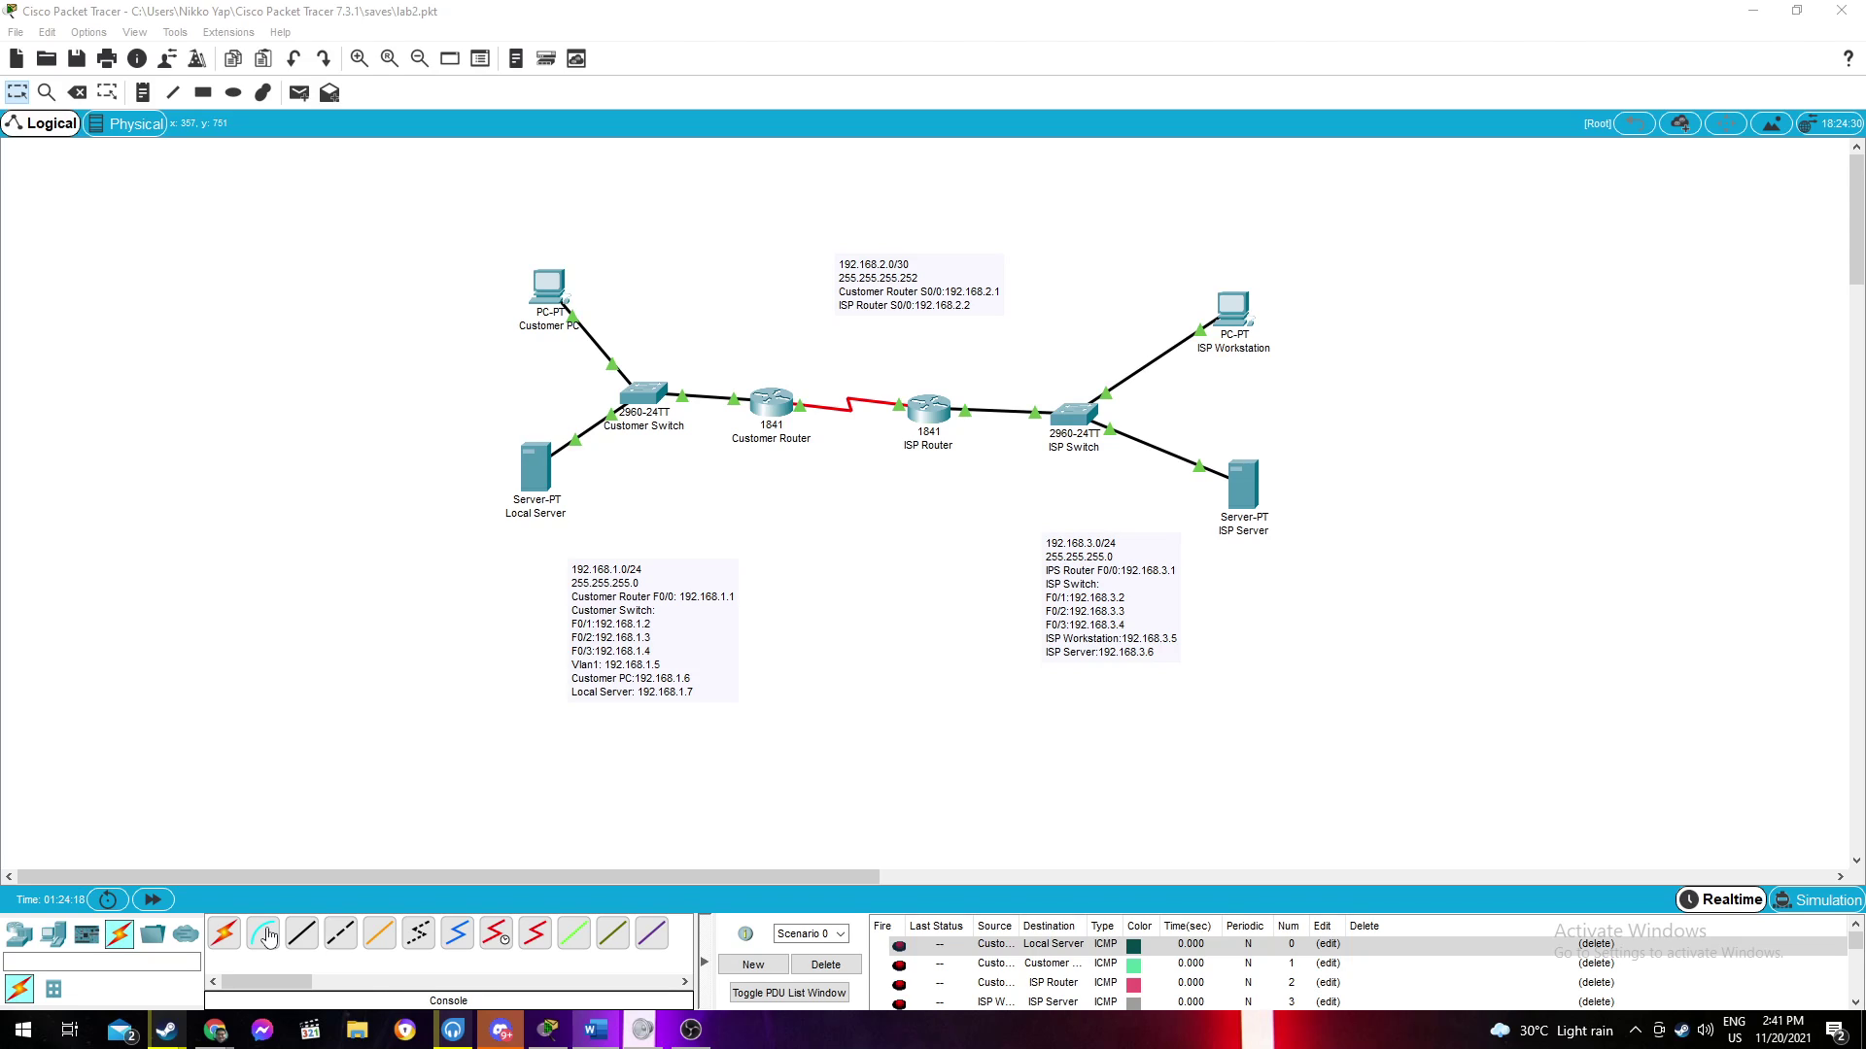
Cable Customer PC's RS-232 port to the Customer Switch console port, then open the PC's Terminal
click(264, 934)
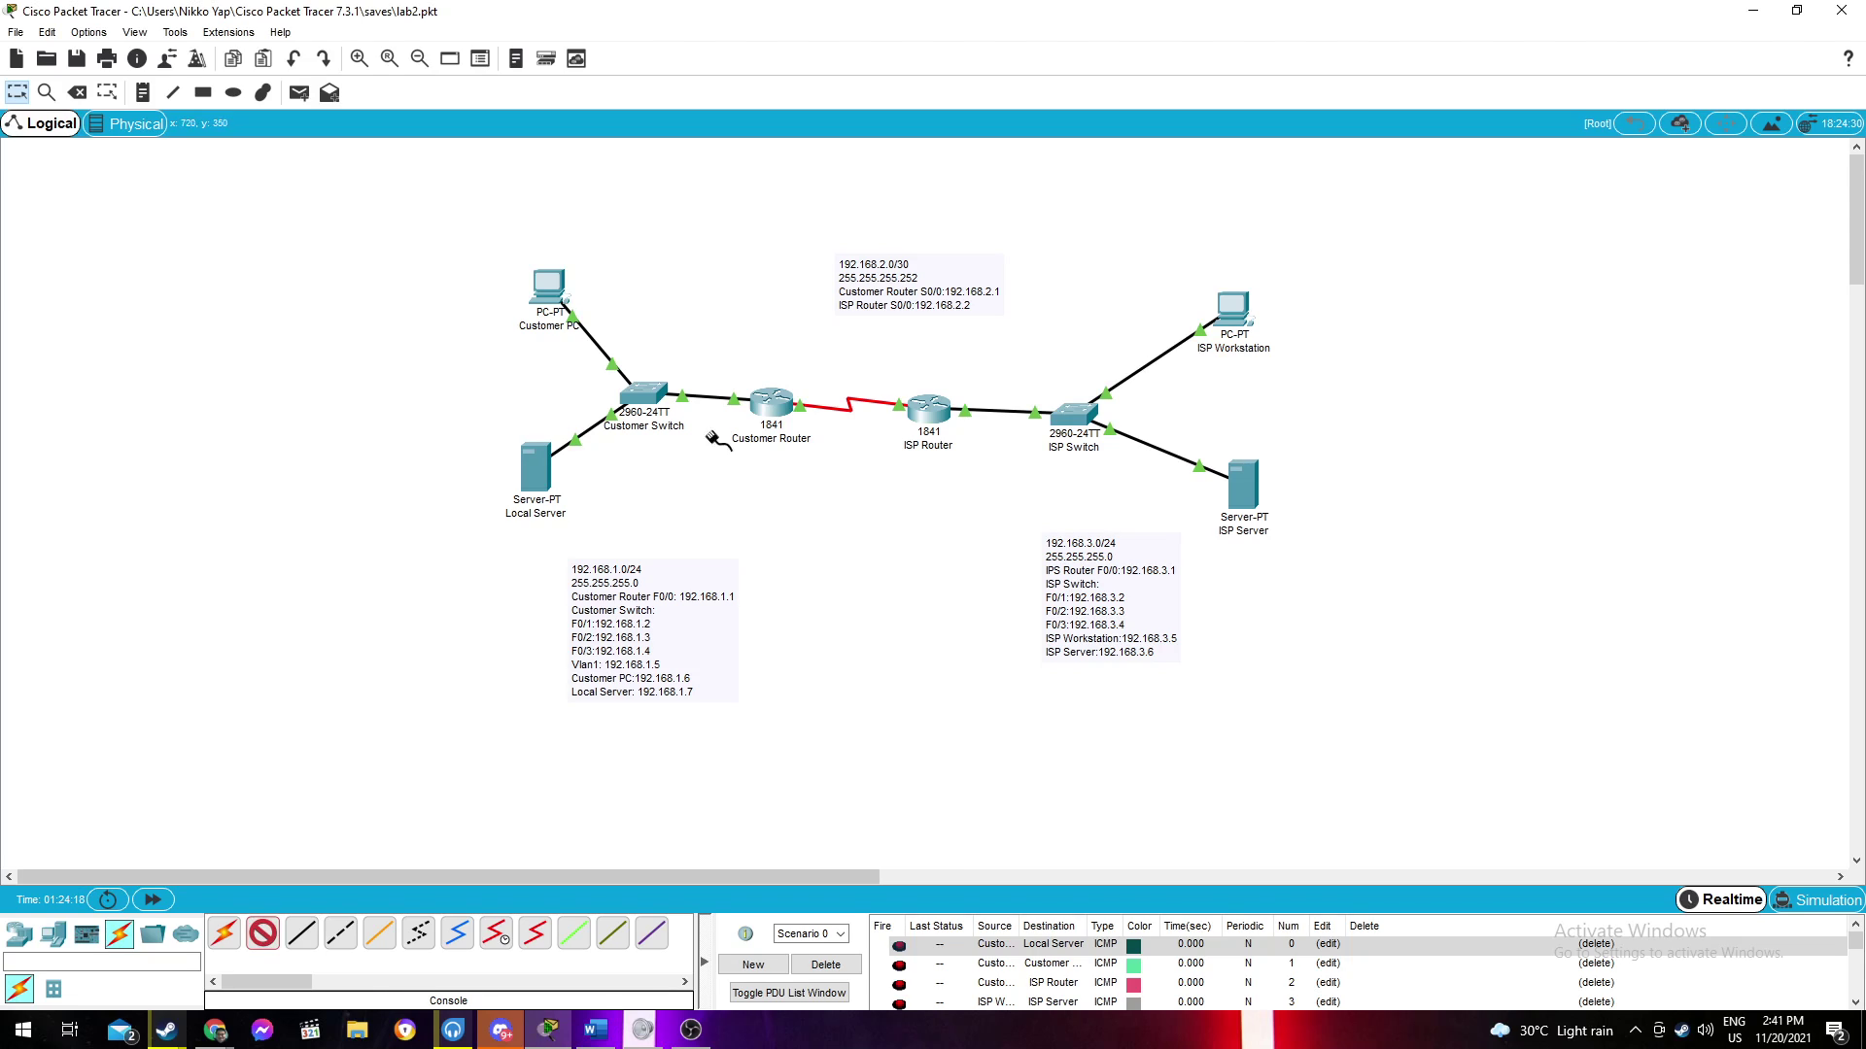
click(558, 287)
click(578, 288)
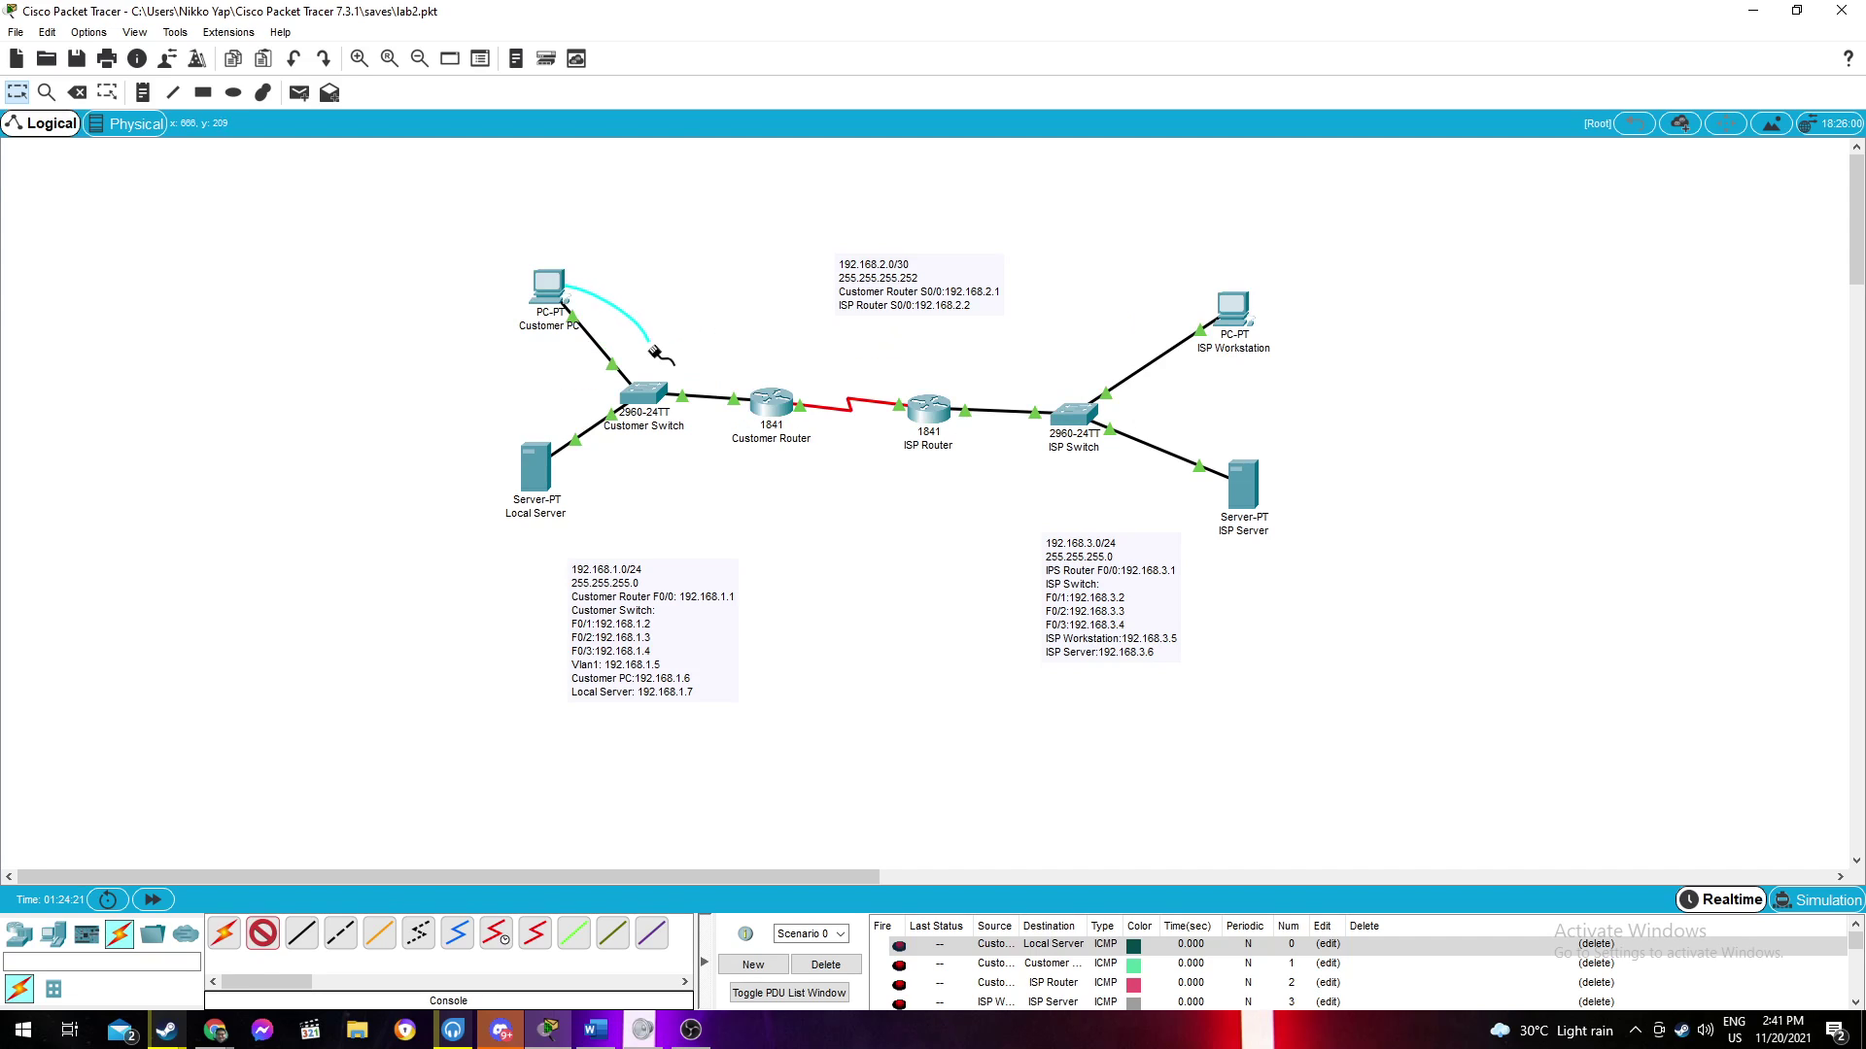
click(649, 413)
click(681, 404)
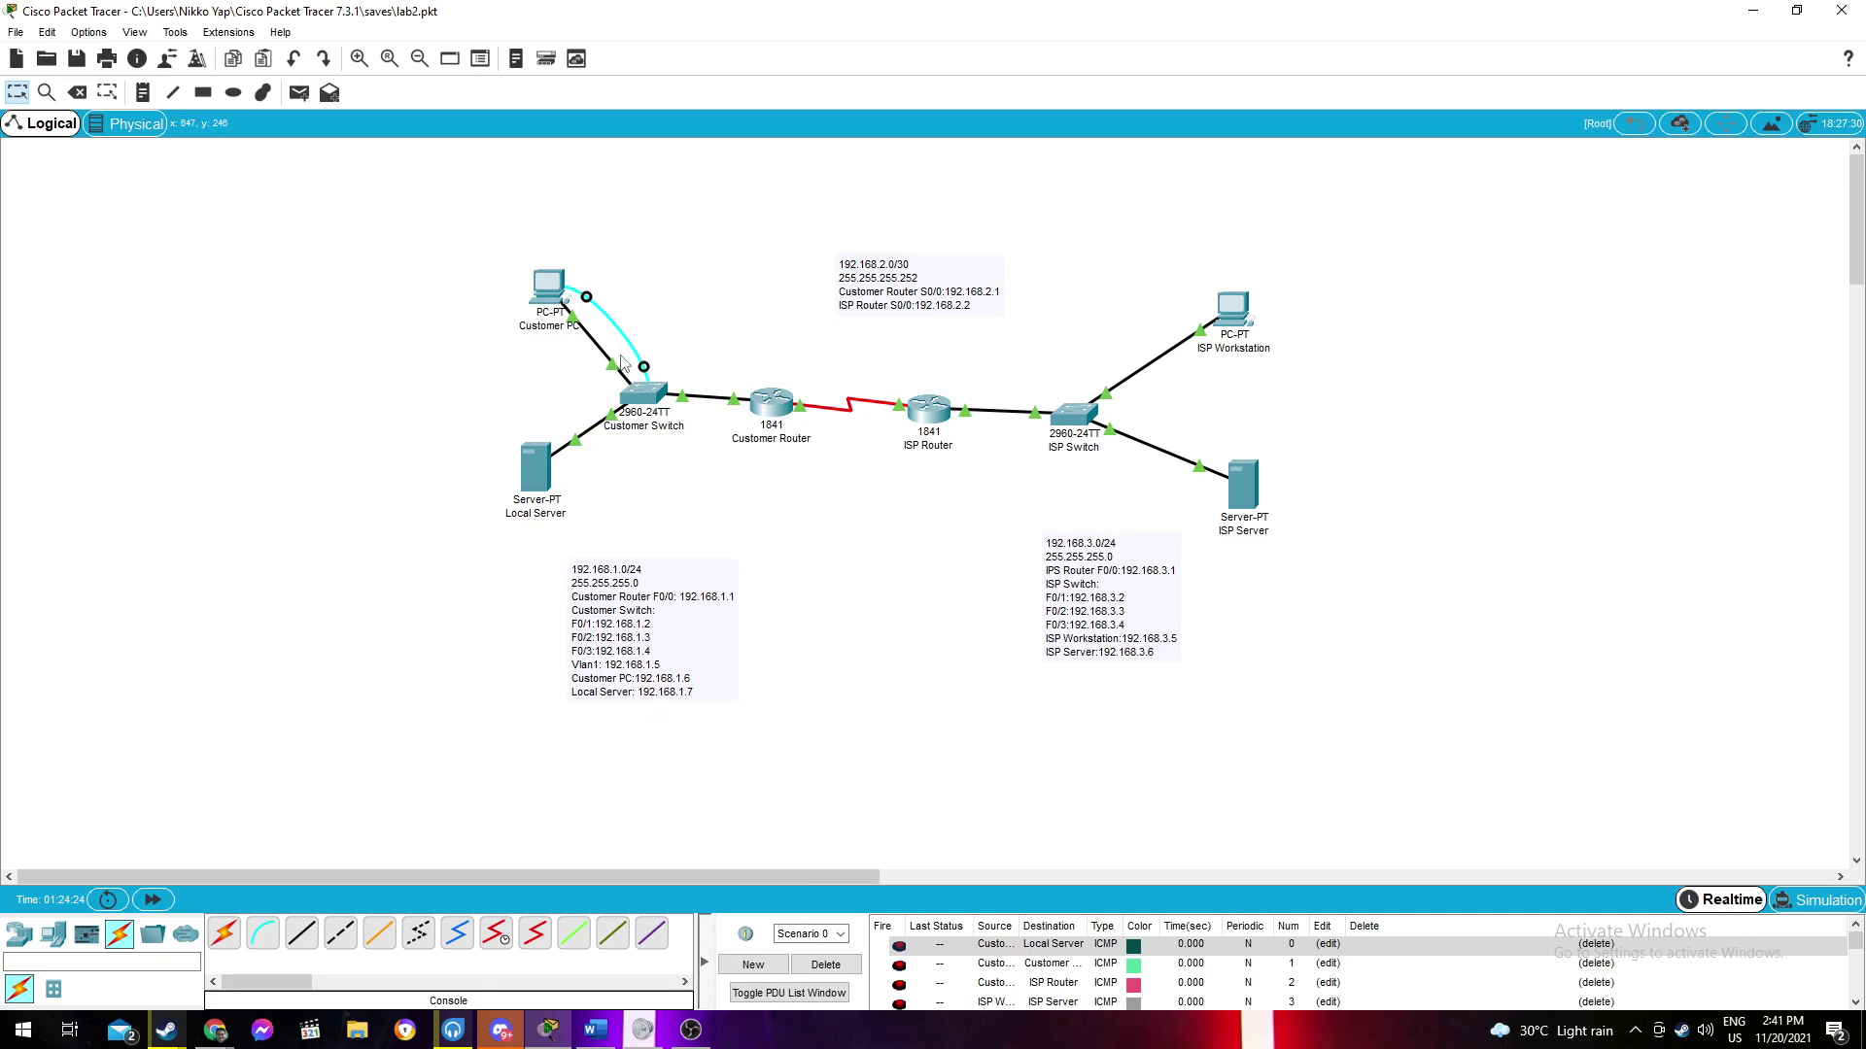
click(547, 285)
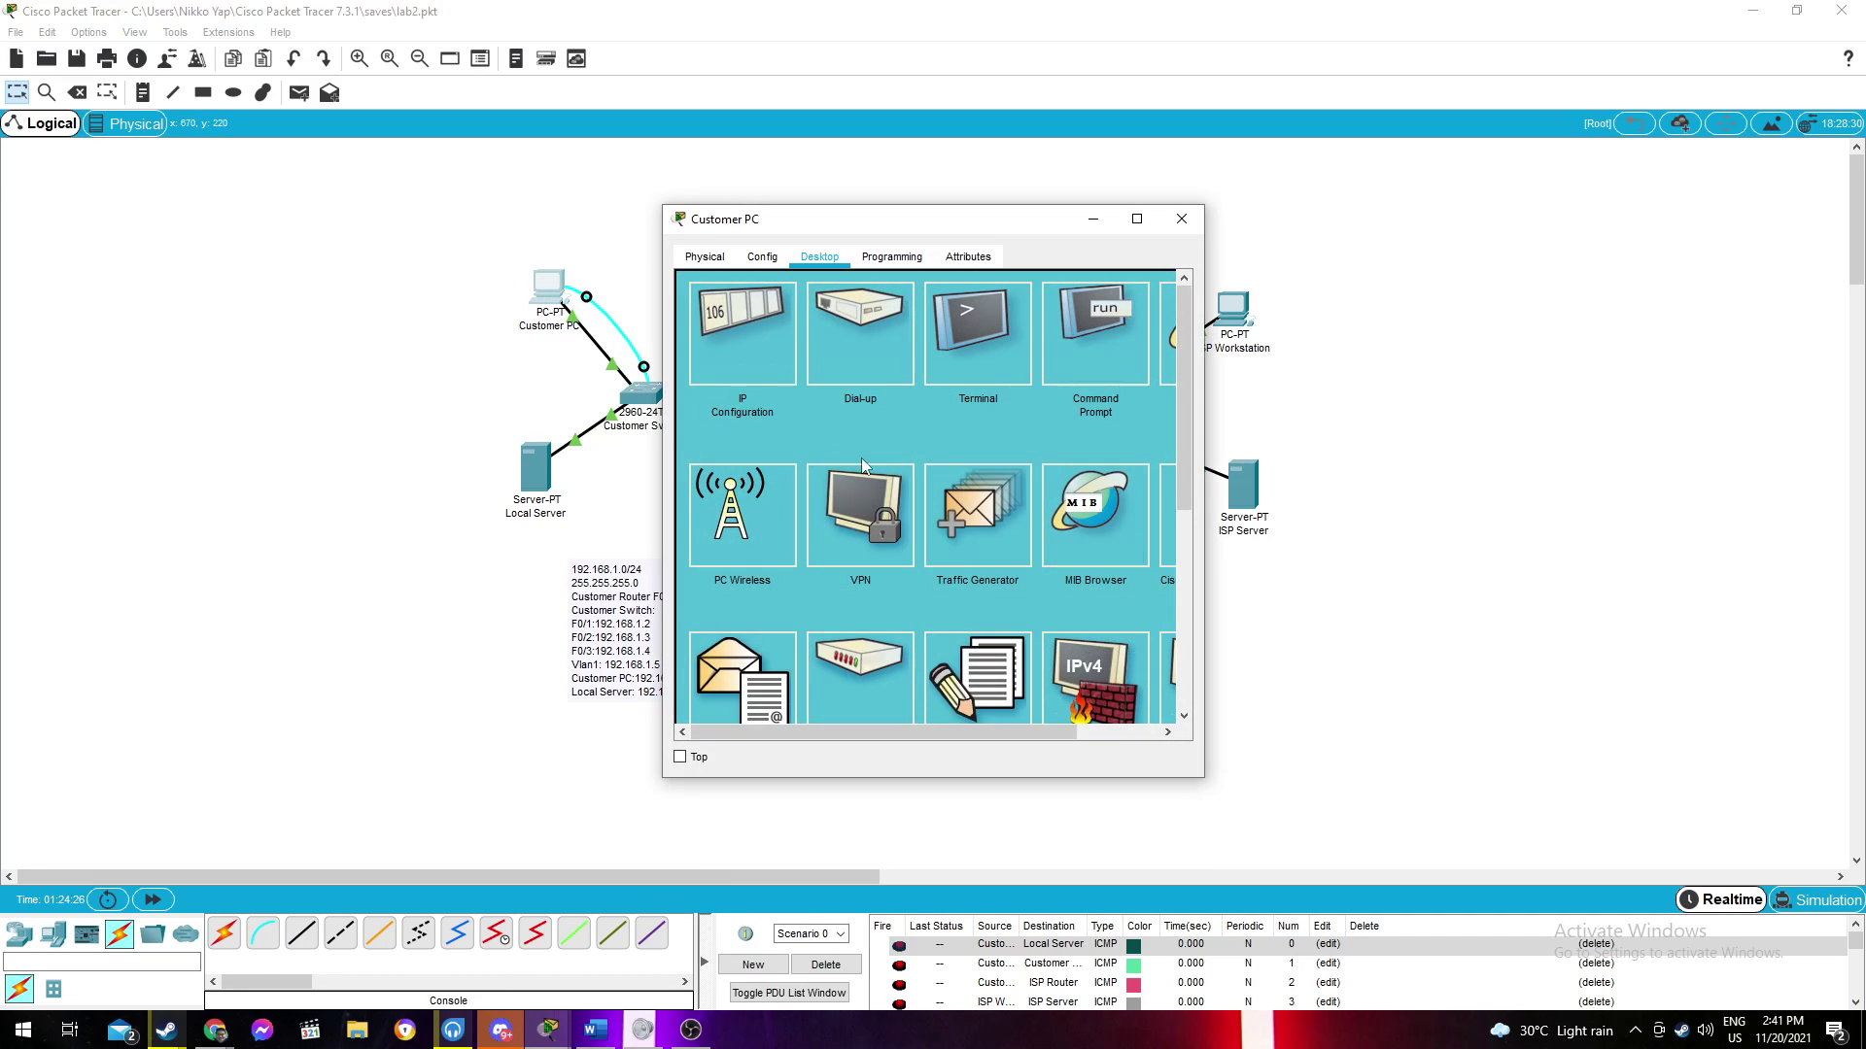
click(989, 376)
Enter privileged mode with en and the enable password, then type show running-config
click(1127, 477)
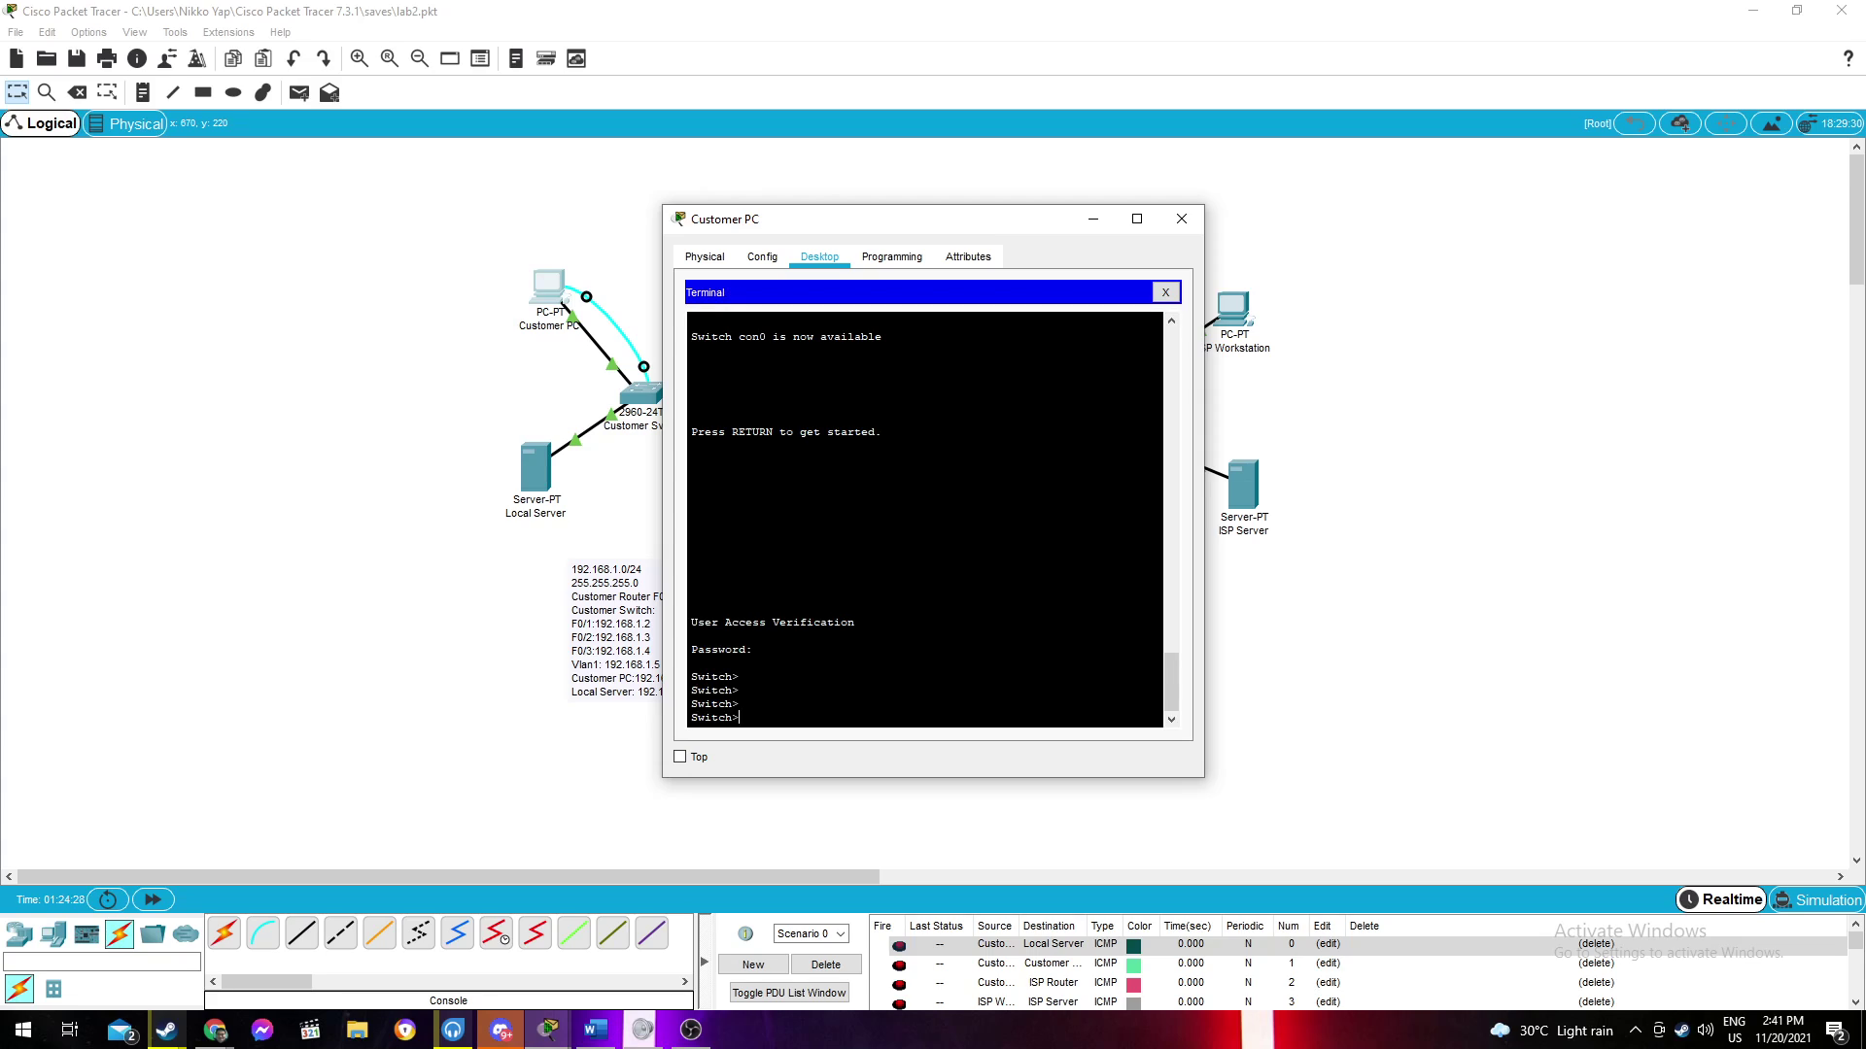
key(Return)
key(Return)
key(Return)
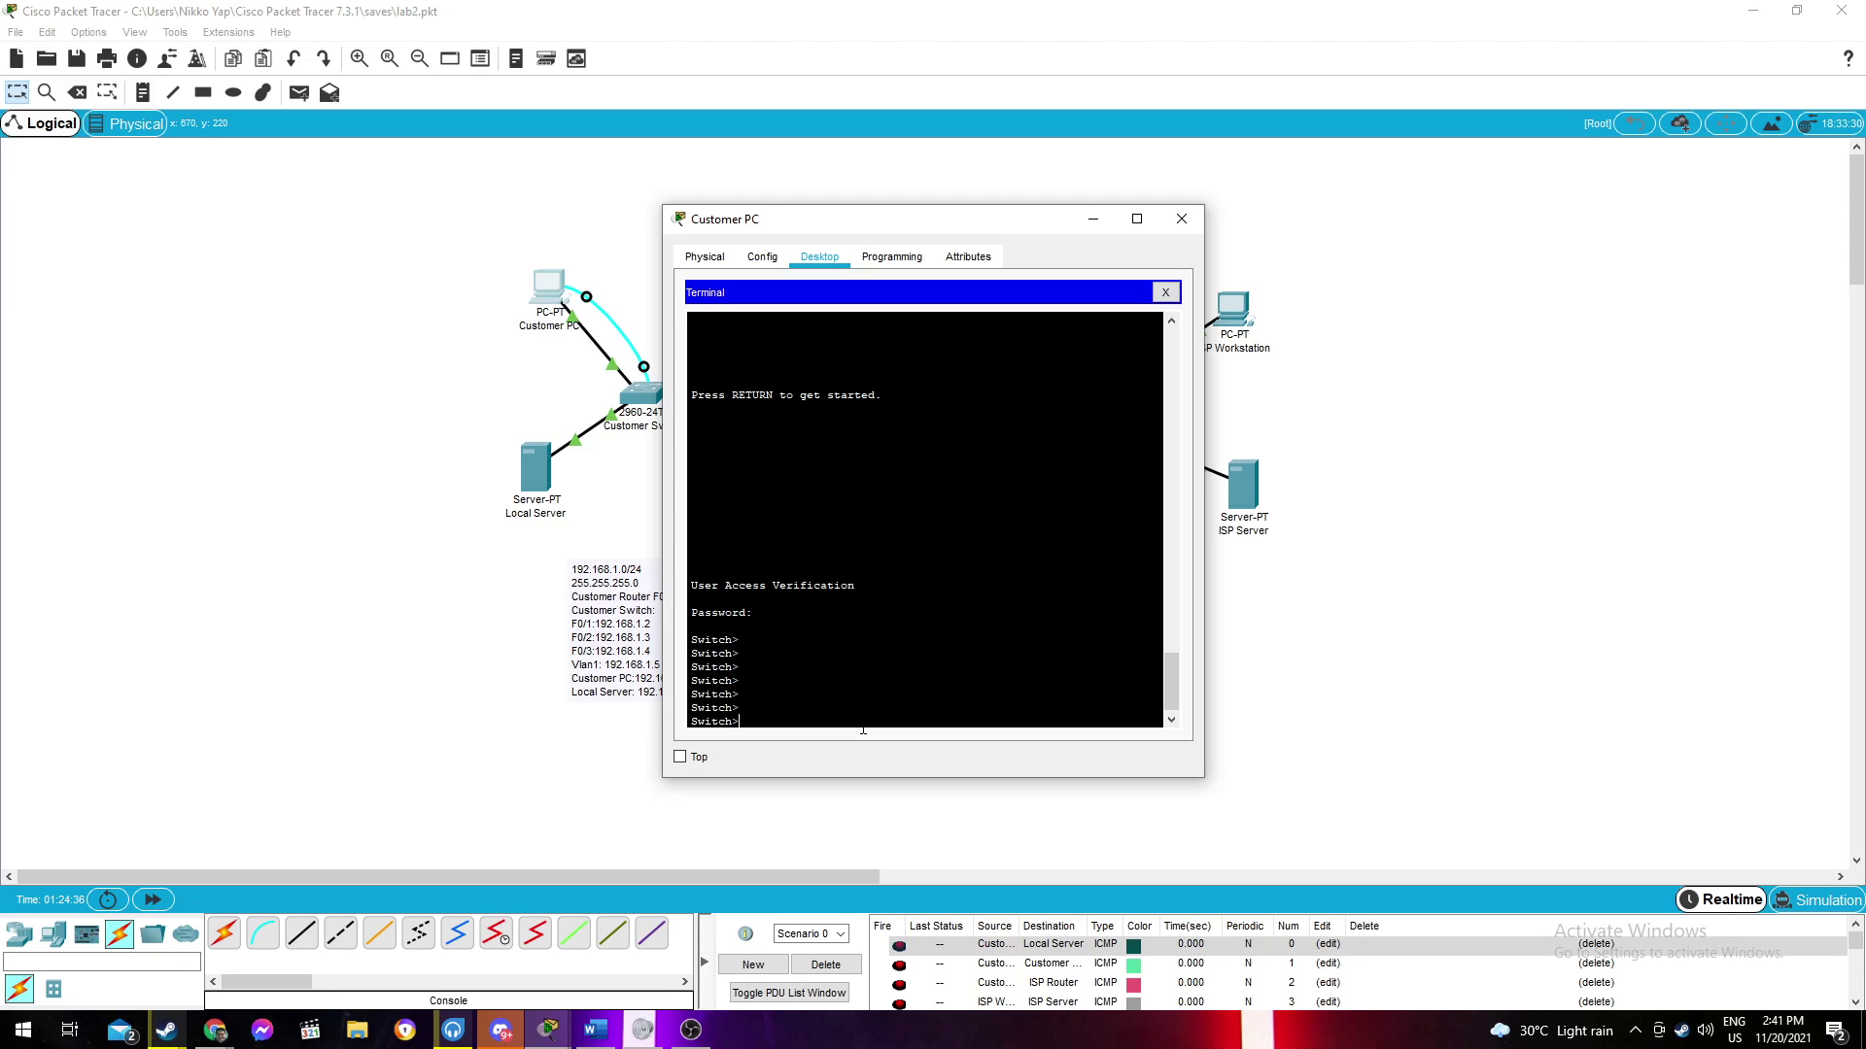
text(en)
key(Return)
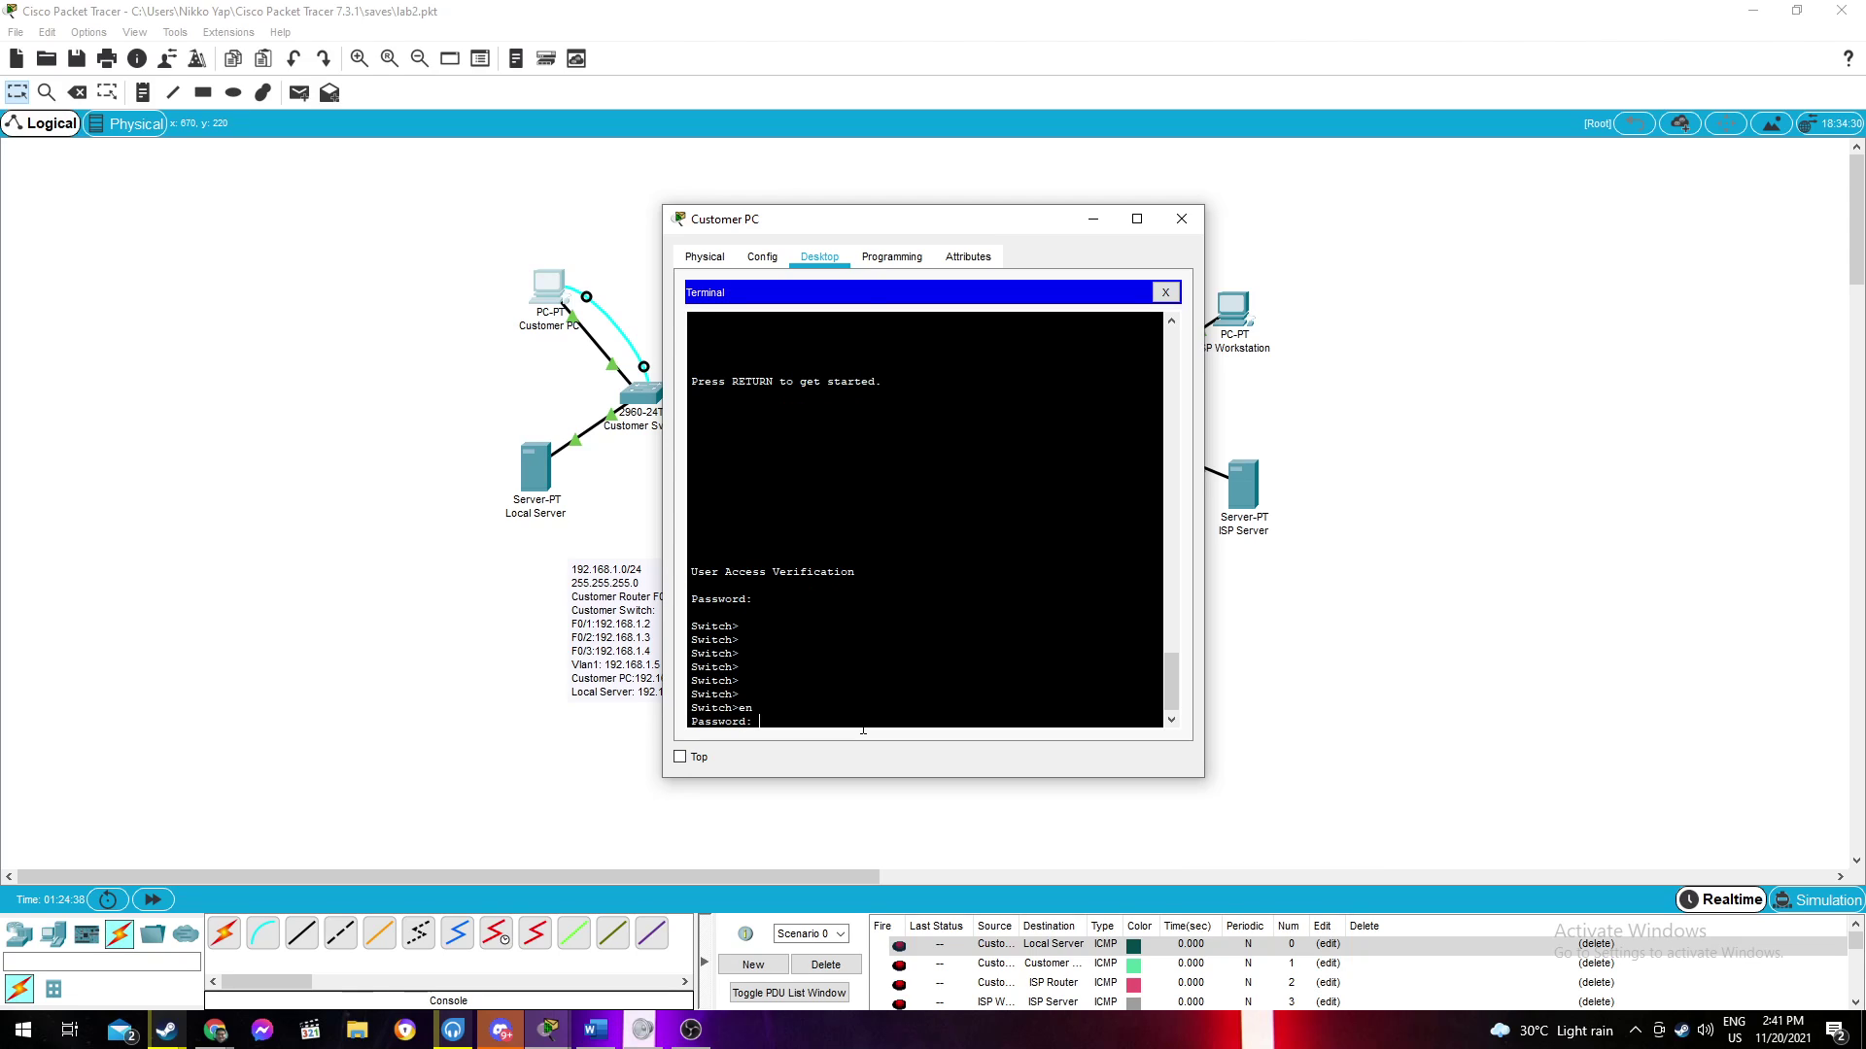
key(Return)
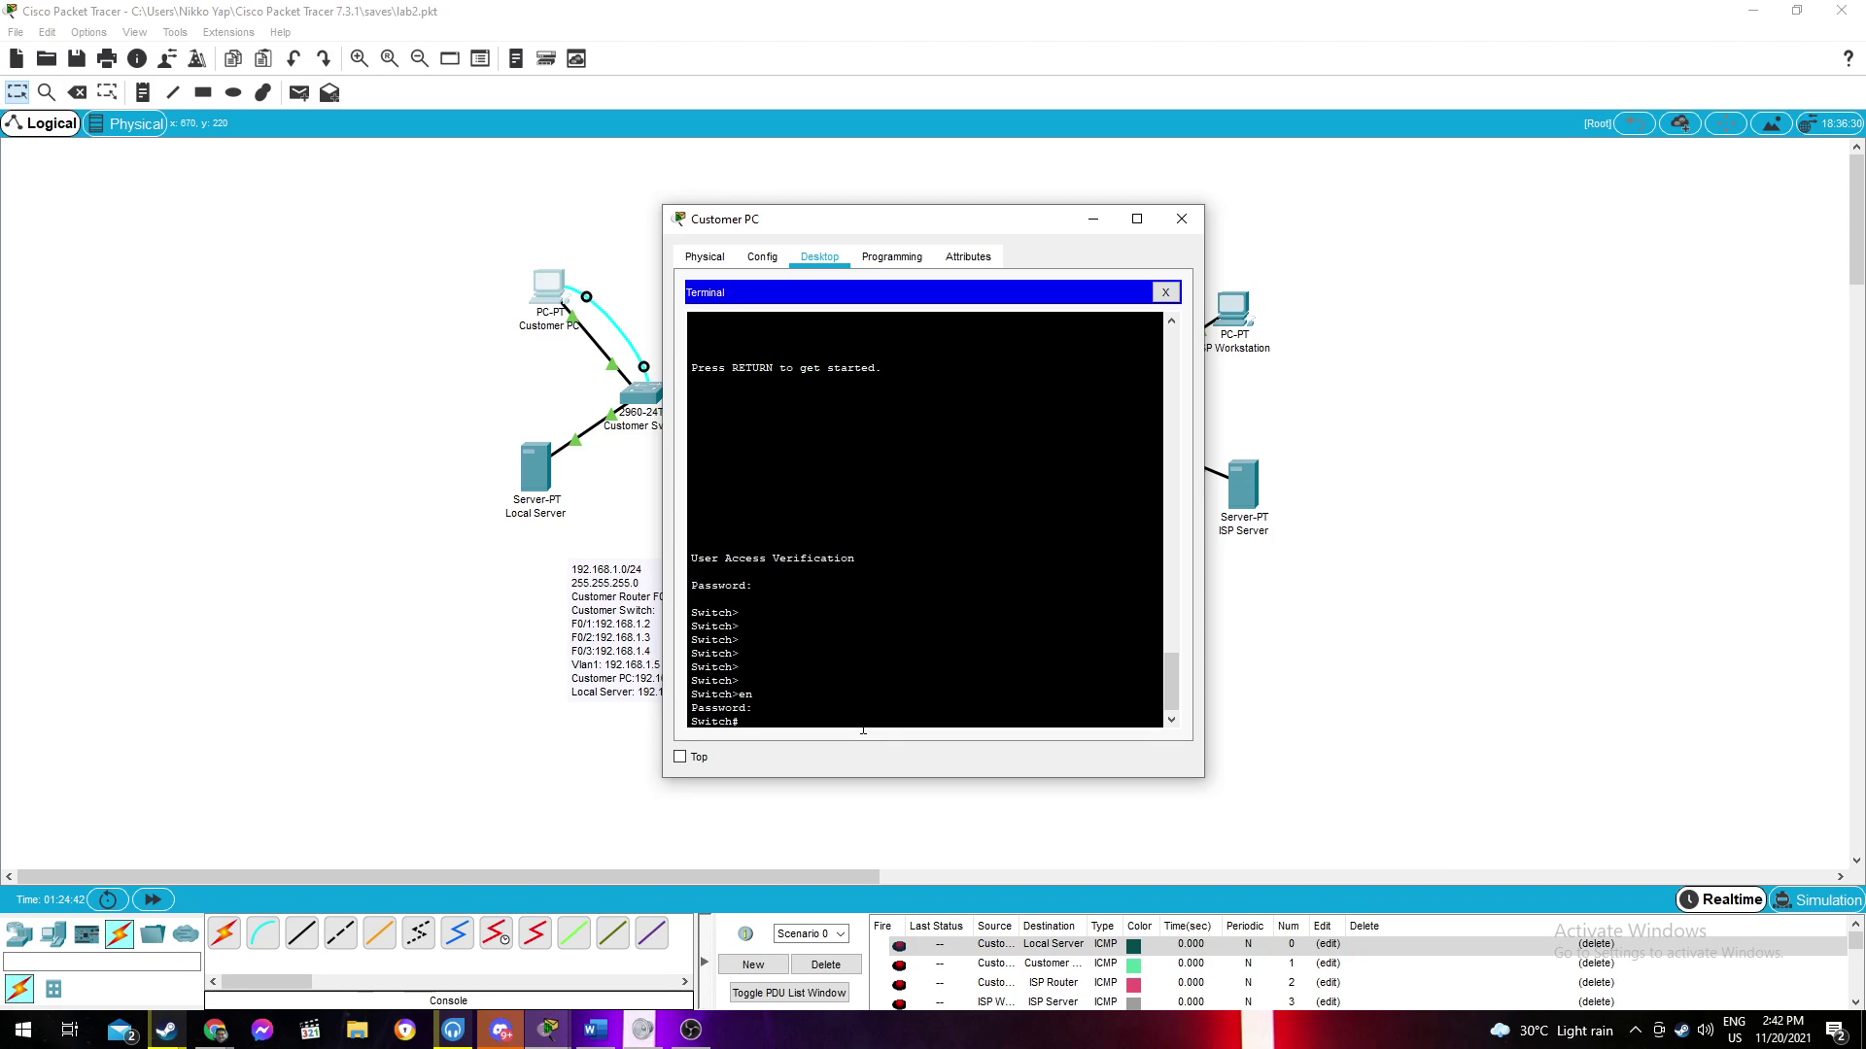
text(show running-config)
List the running config in an enlarged terminal and highlight the enable secret and enable password lines
key(Return)
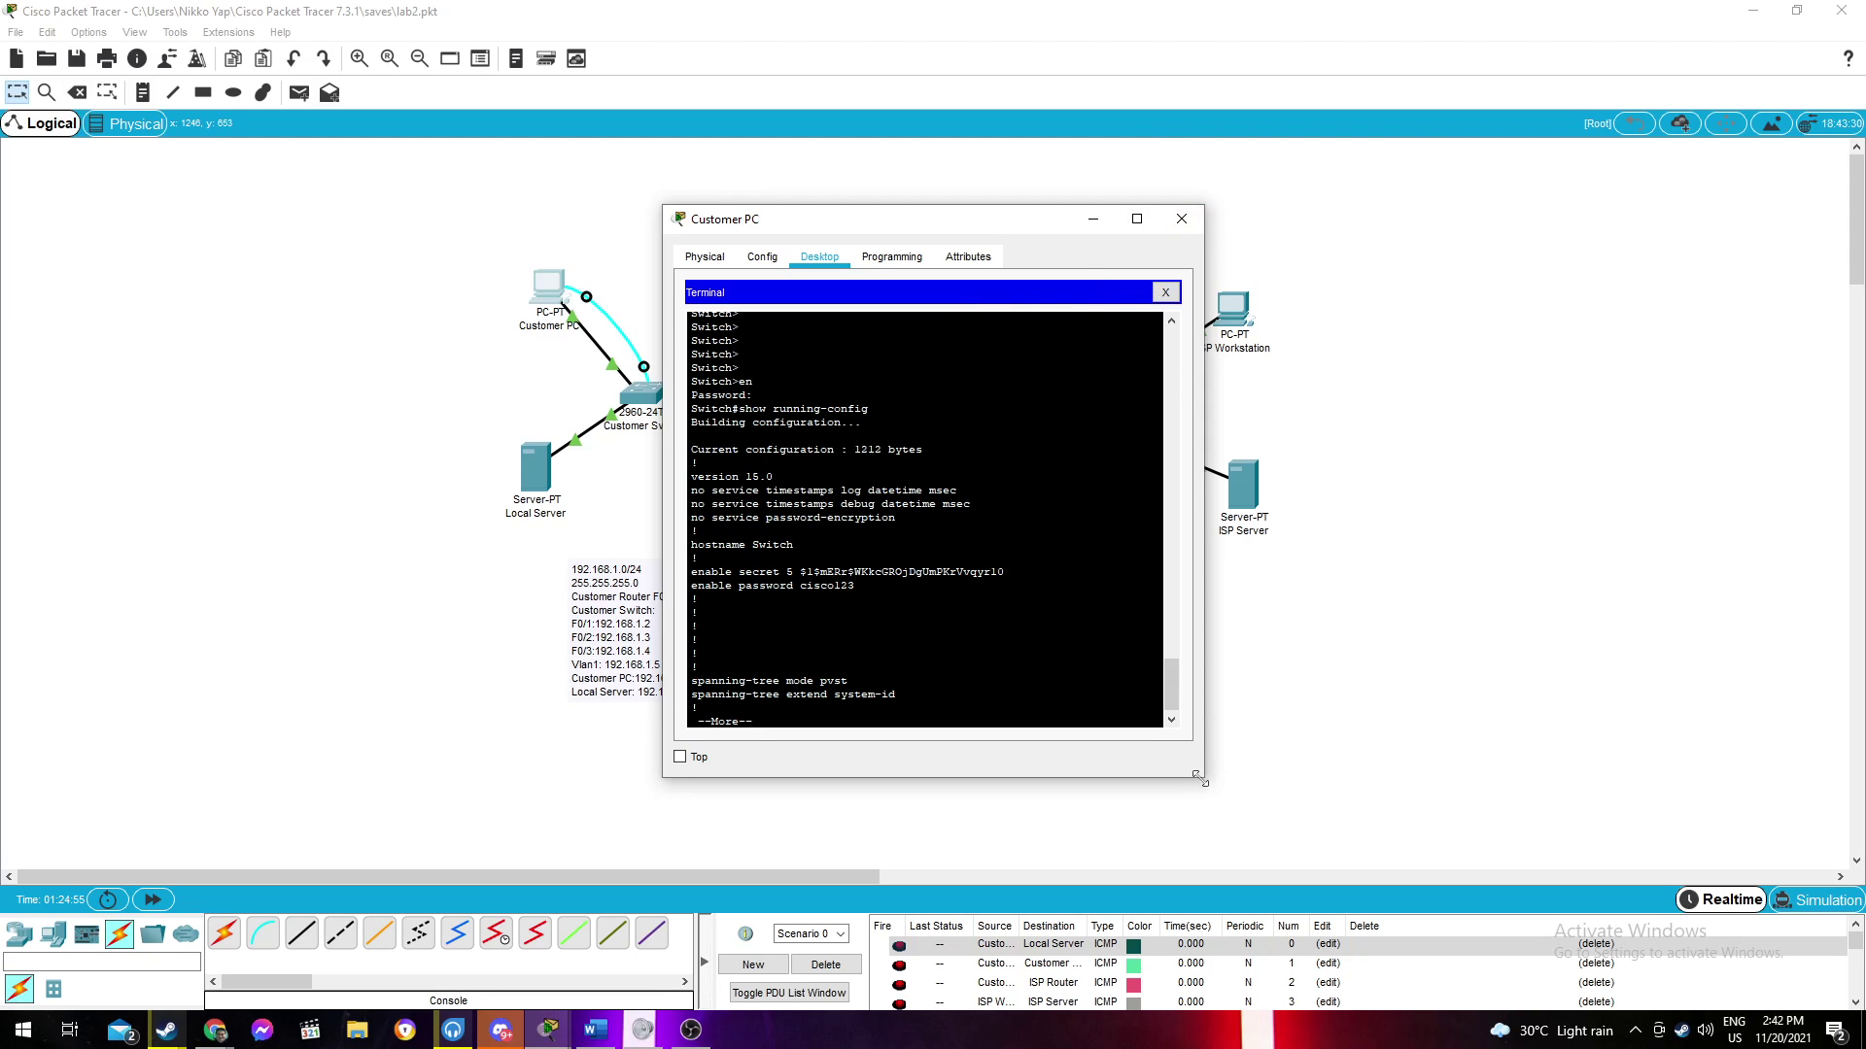
drag(1203, 782, 1479, 1006)
drag(1113, 227, 920, 42)
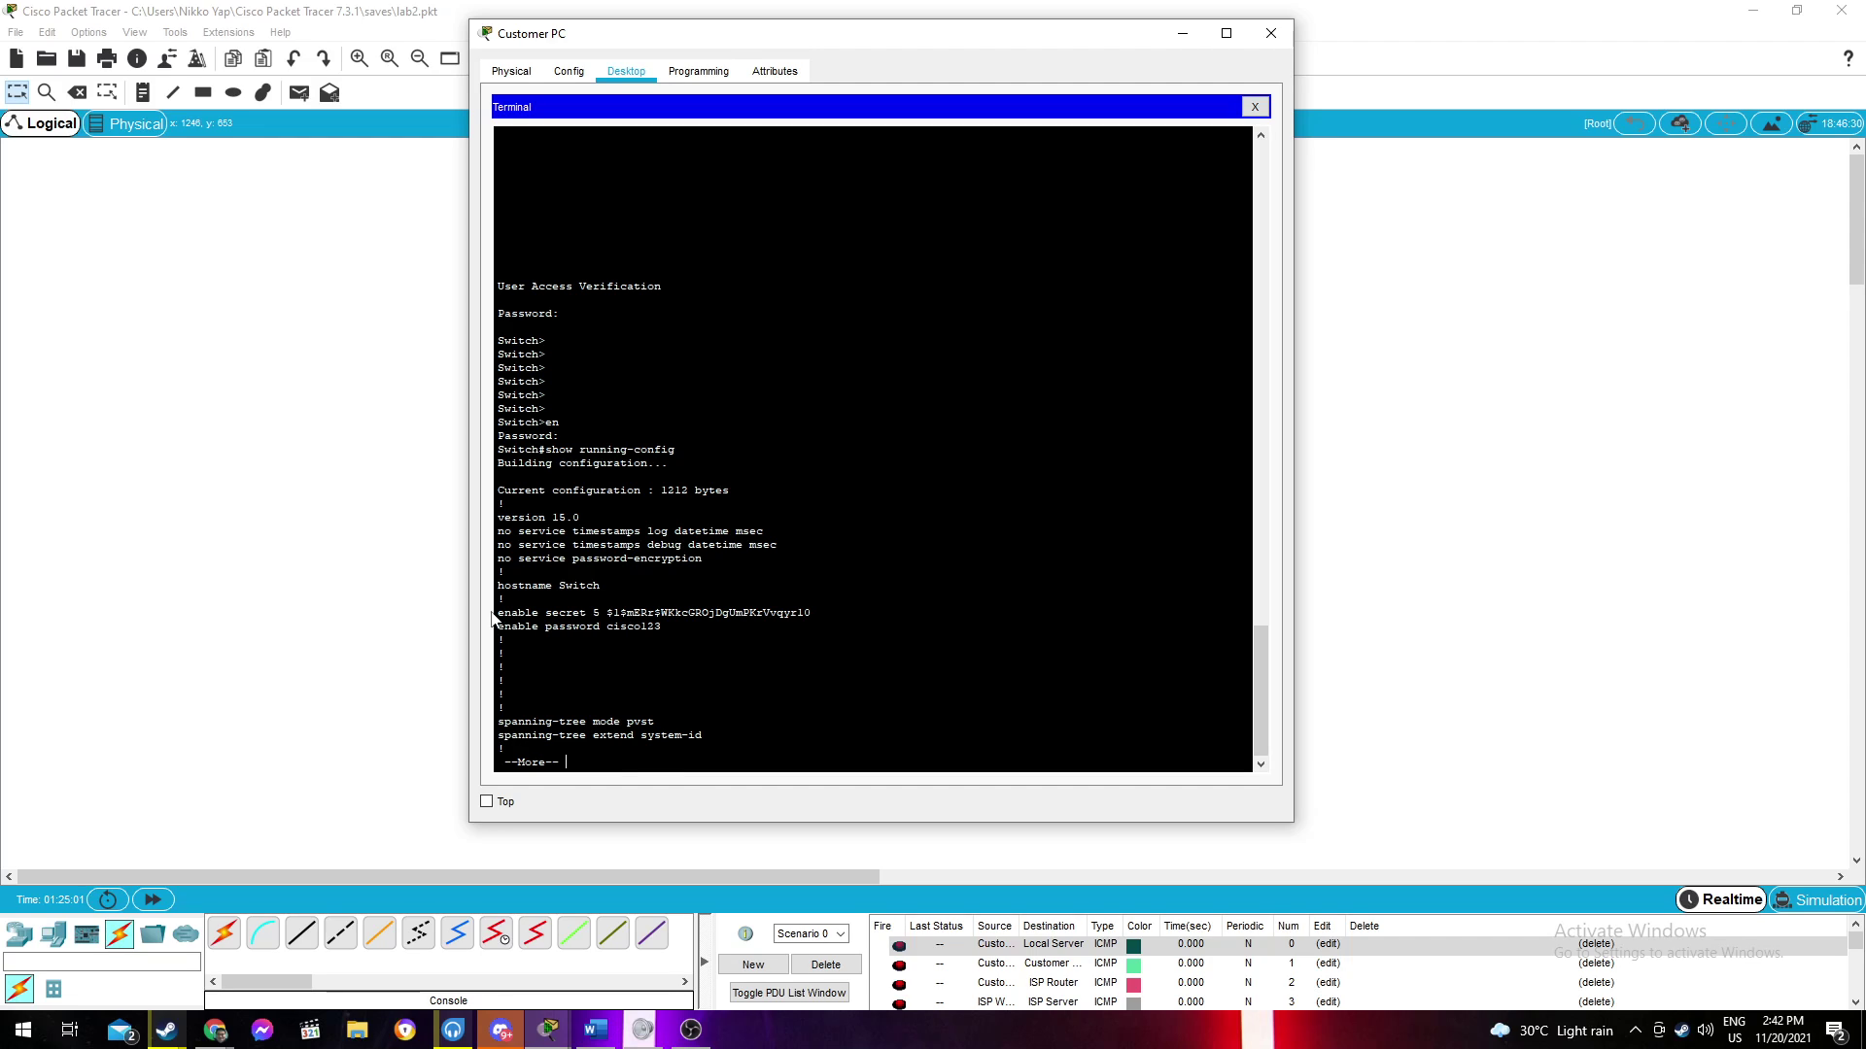
drag(498, 613, 812, 613)
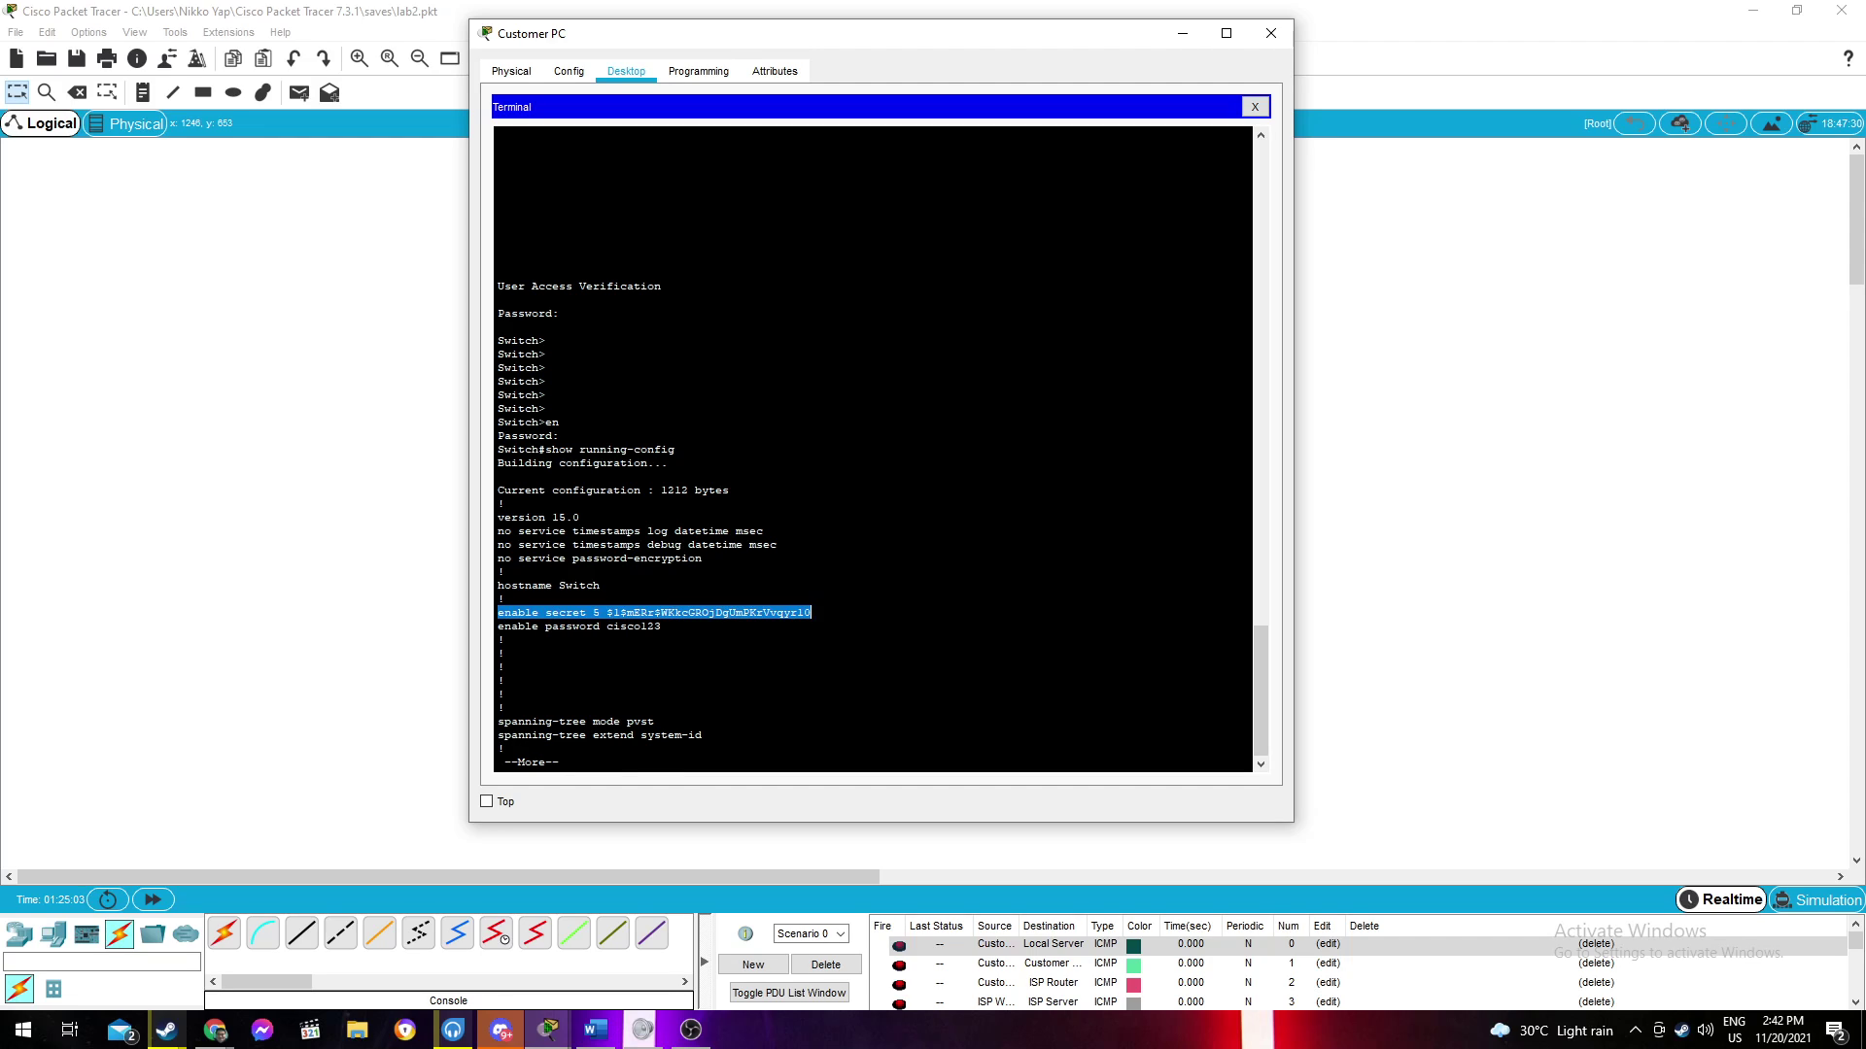
drag(498, 627, 660, 627)
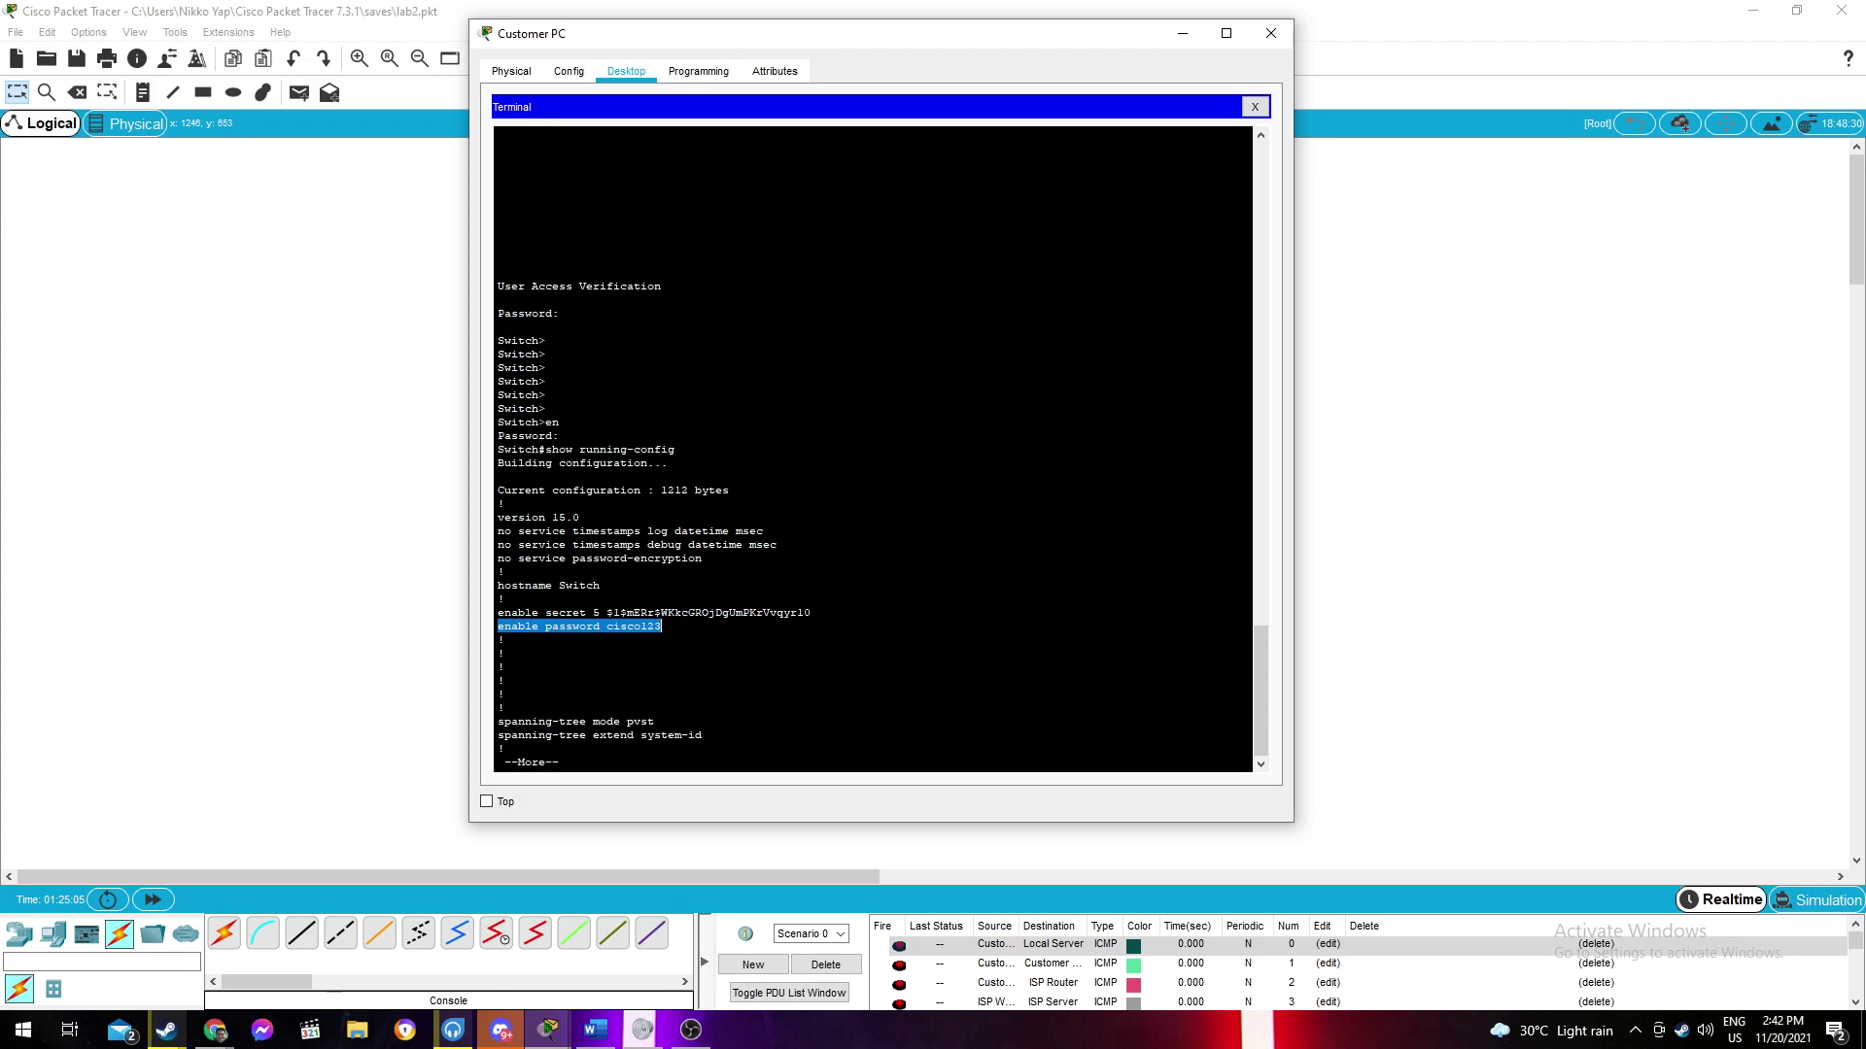
click(661, 626)
Page through to the end, highlighting the Vlan1 address 192.168.1.5 255.255.255.0
key(space)
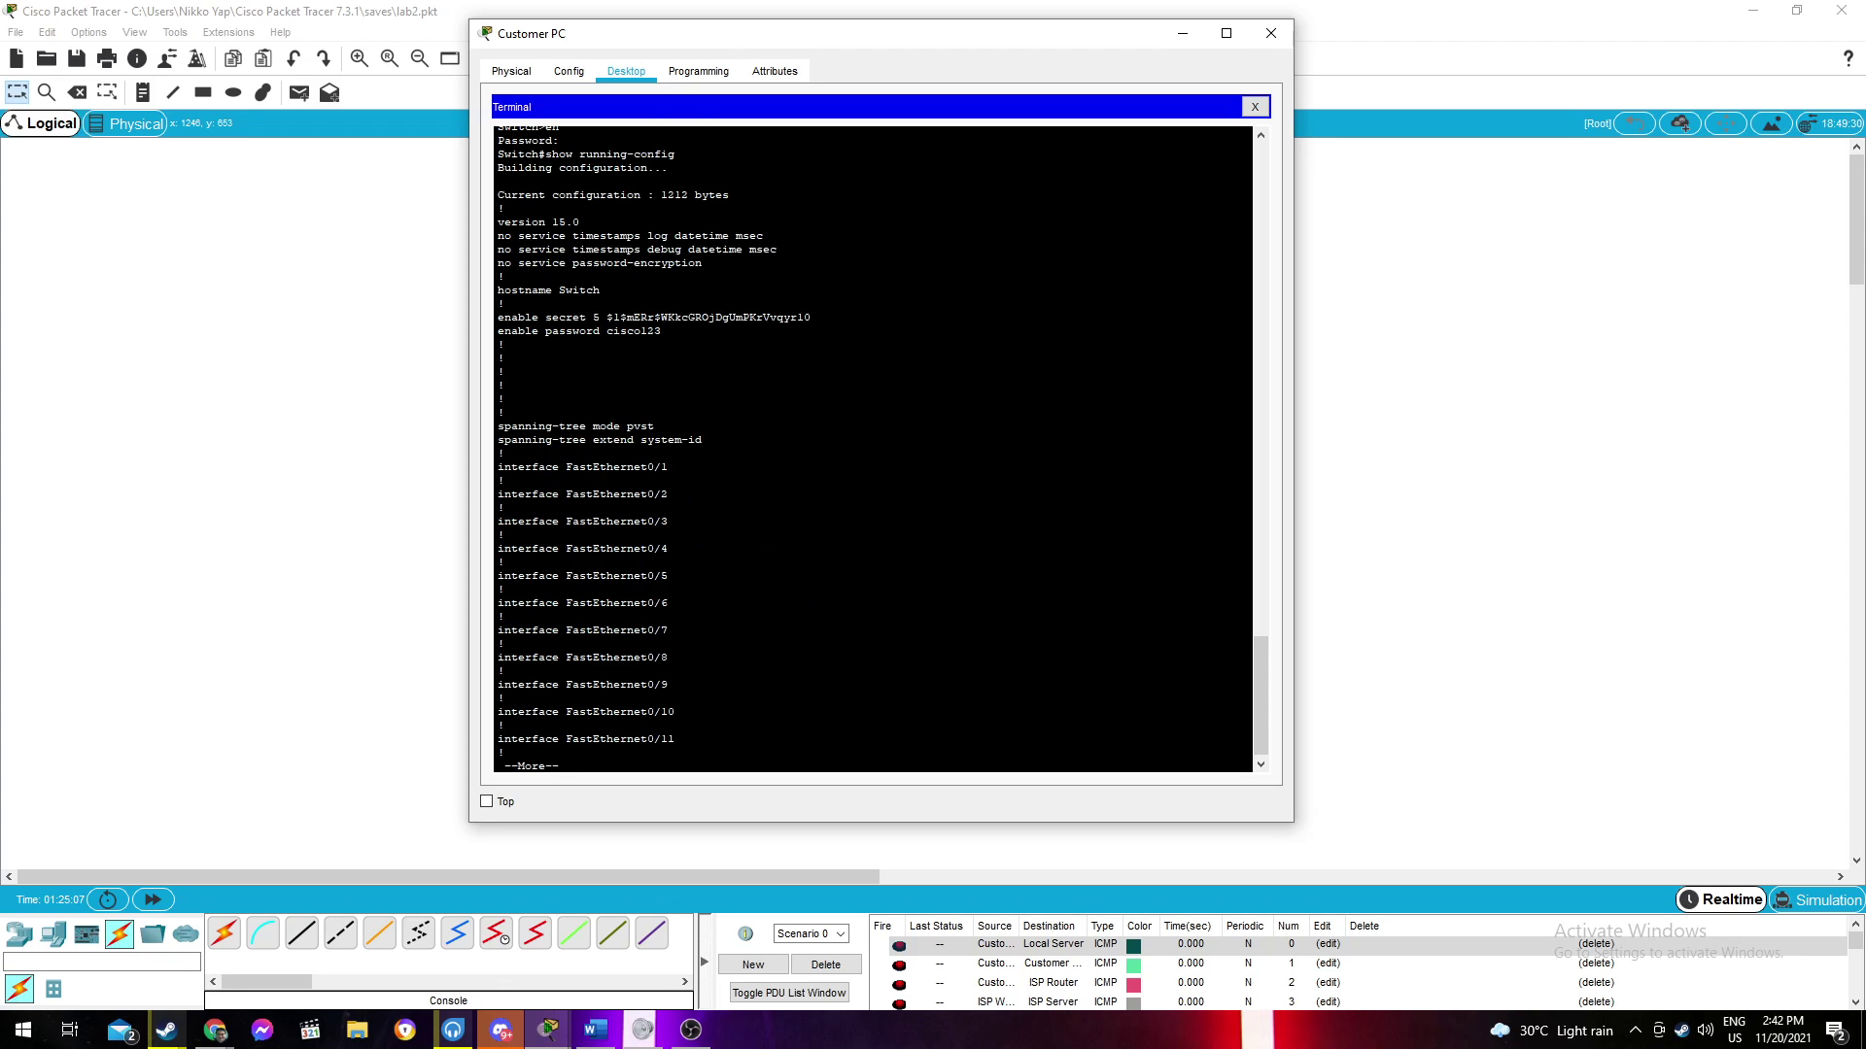
key(space)
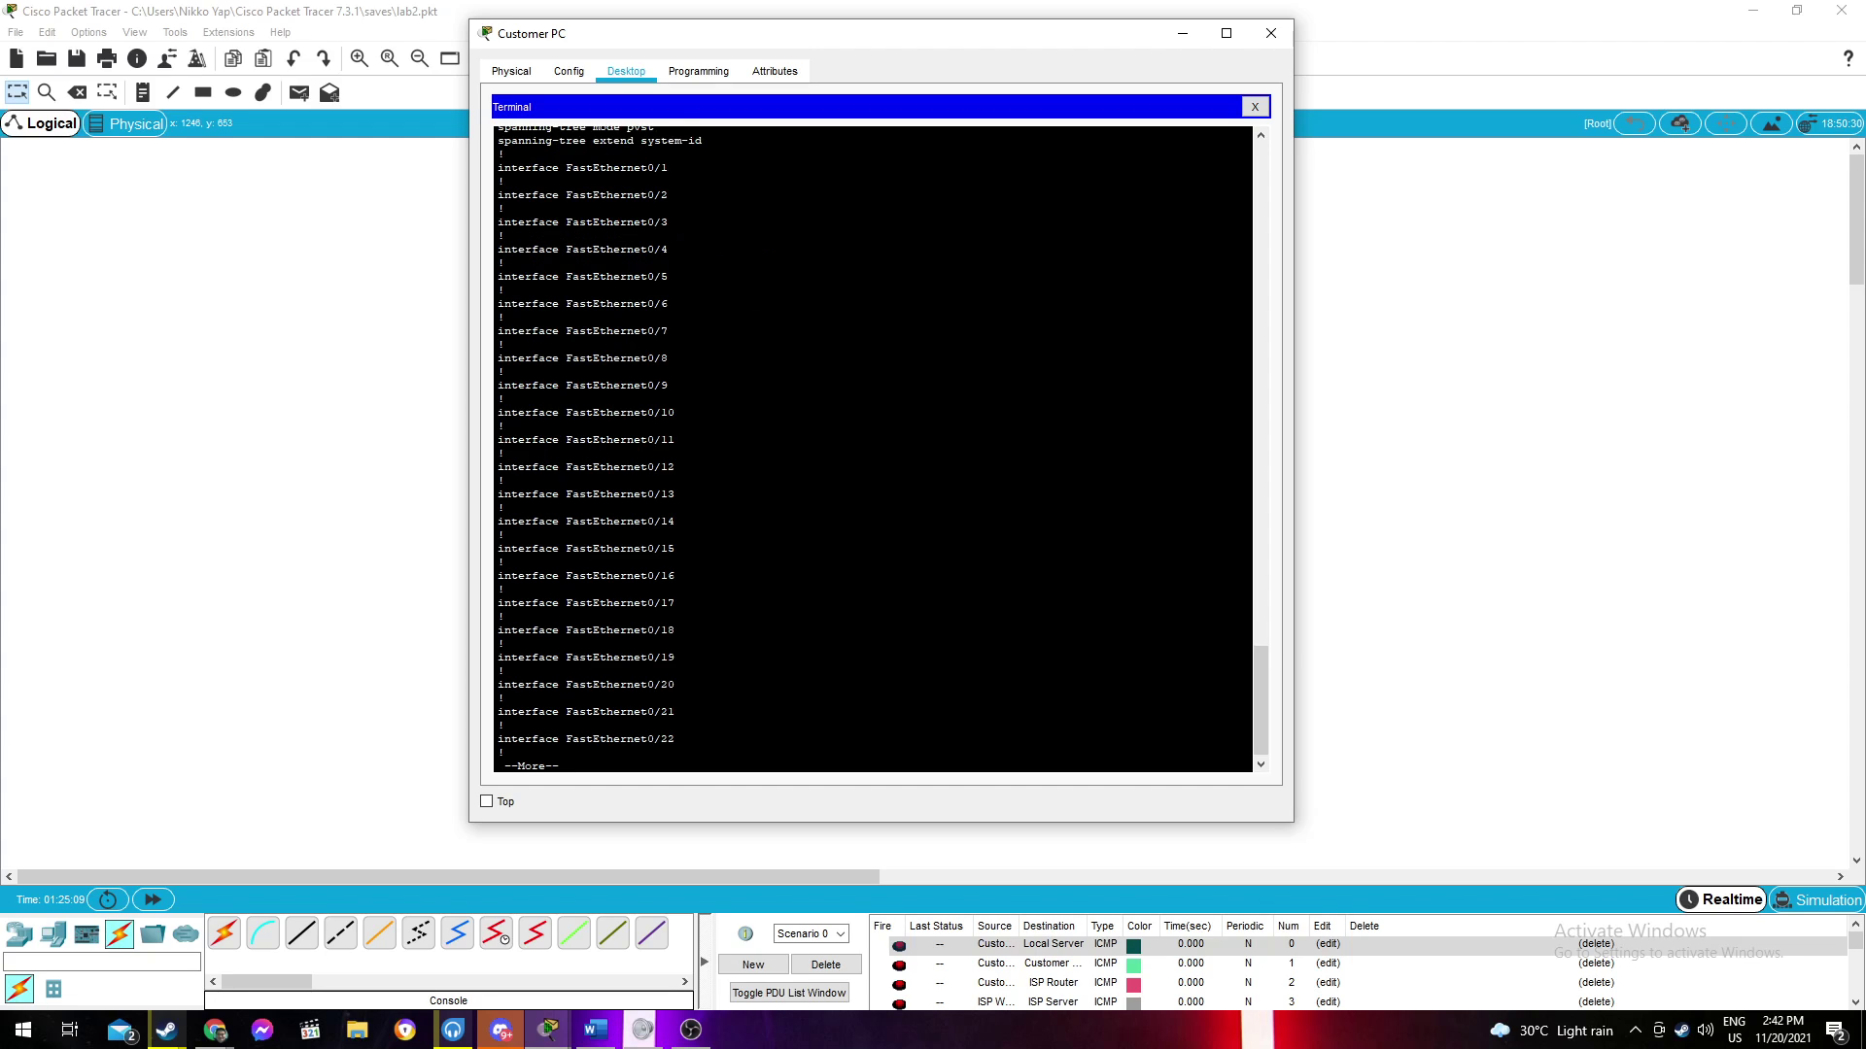
key(space)
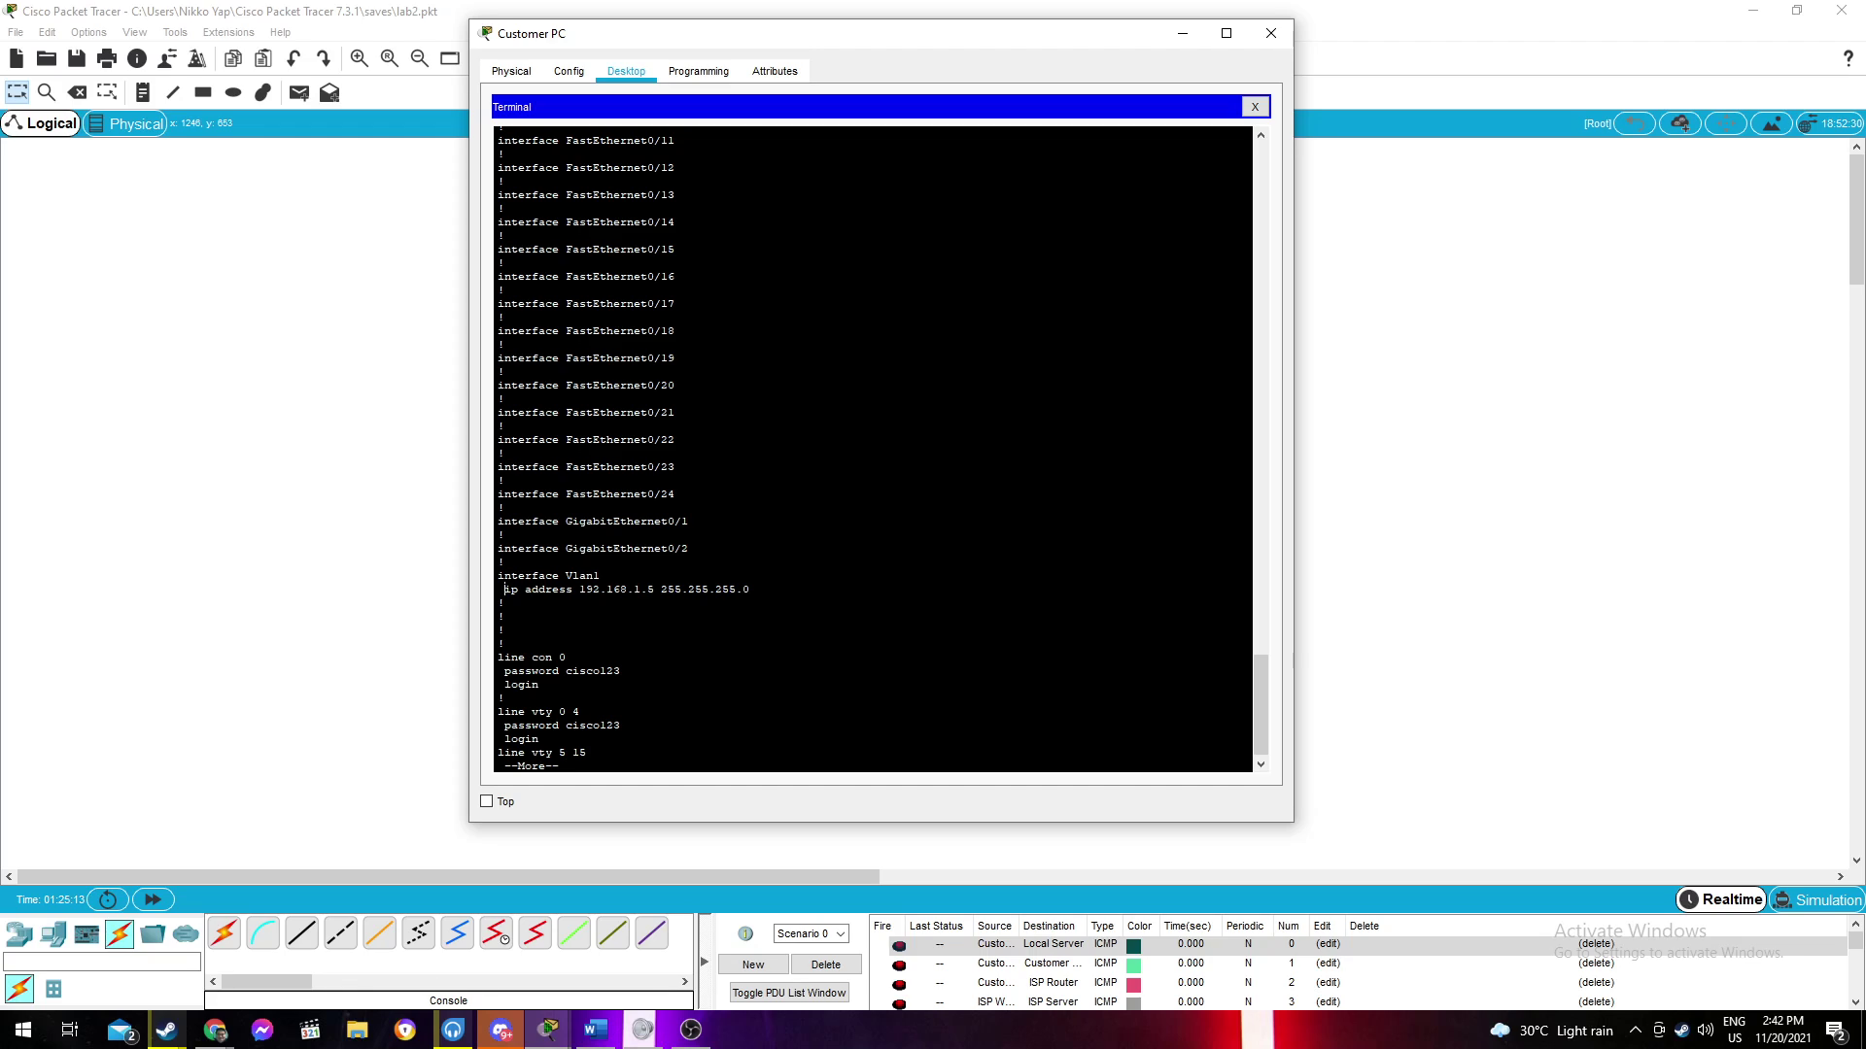
drag(504, 588, 731, 590)
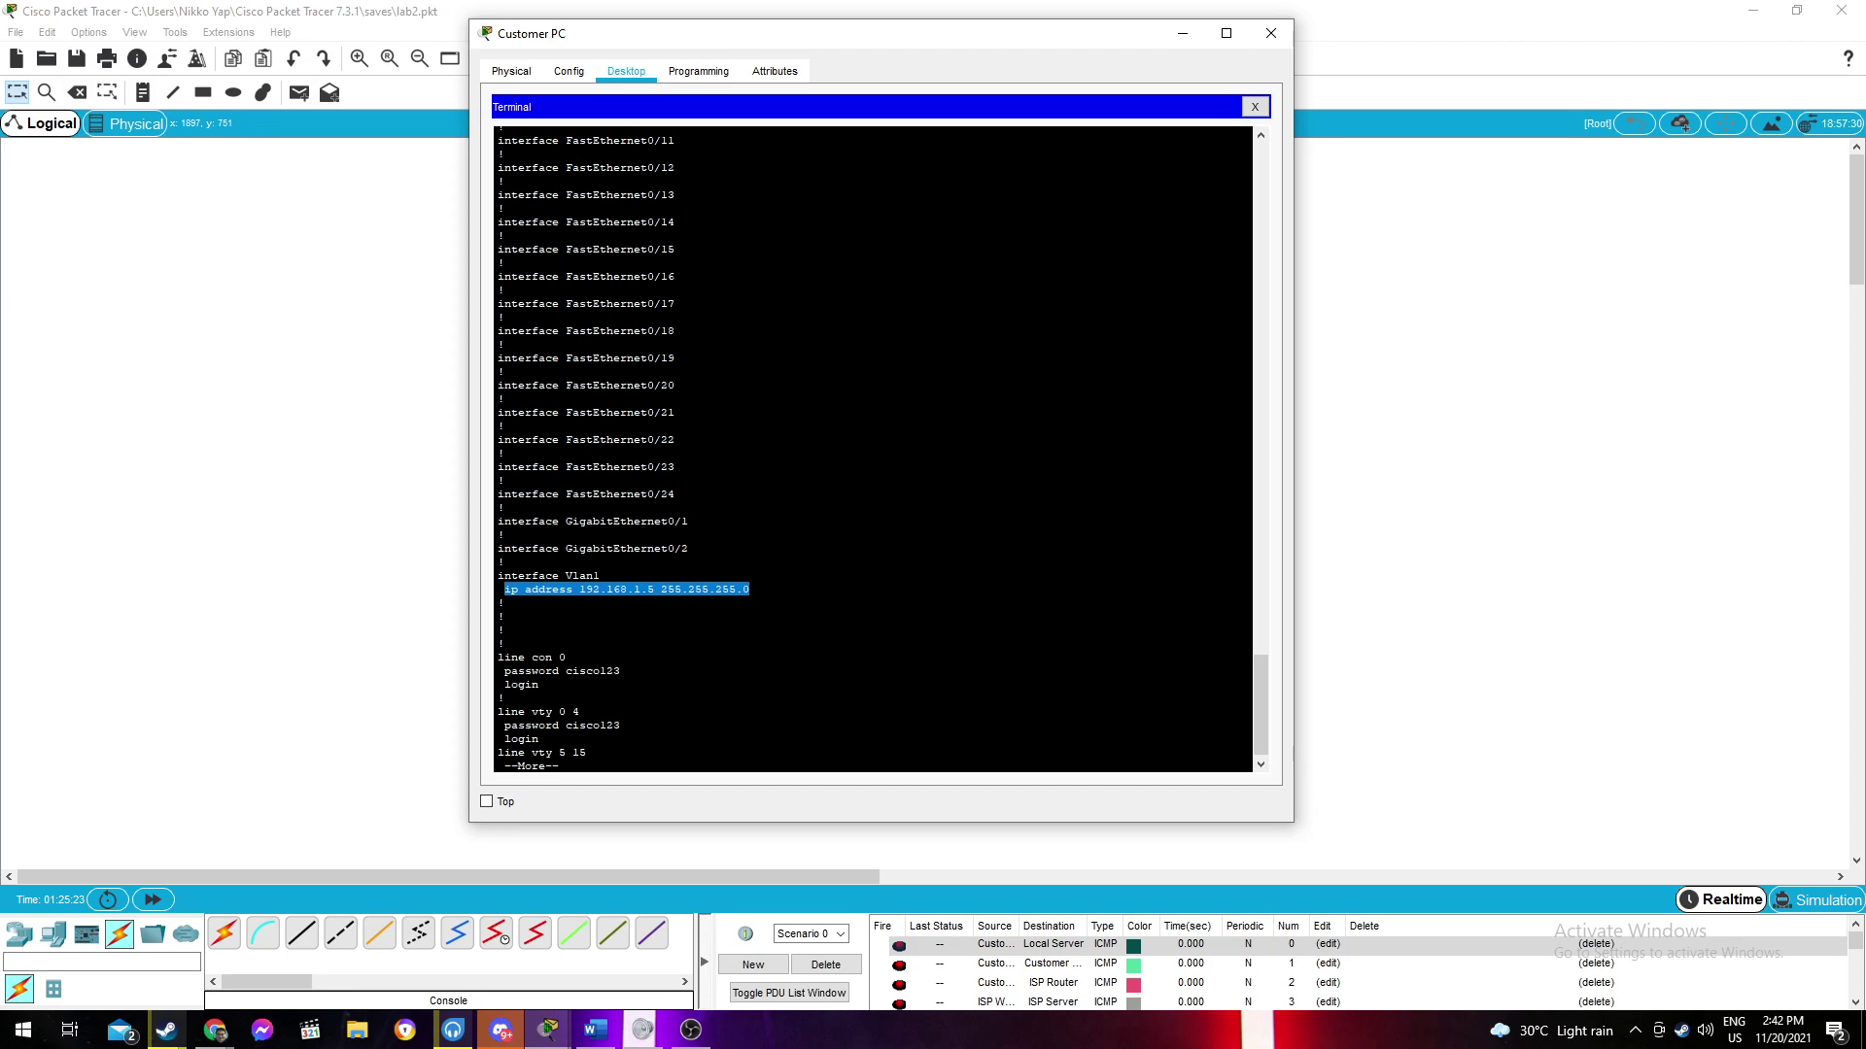
key(alt+Tab)
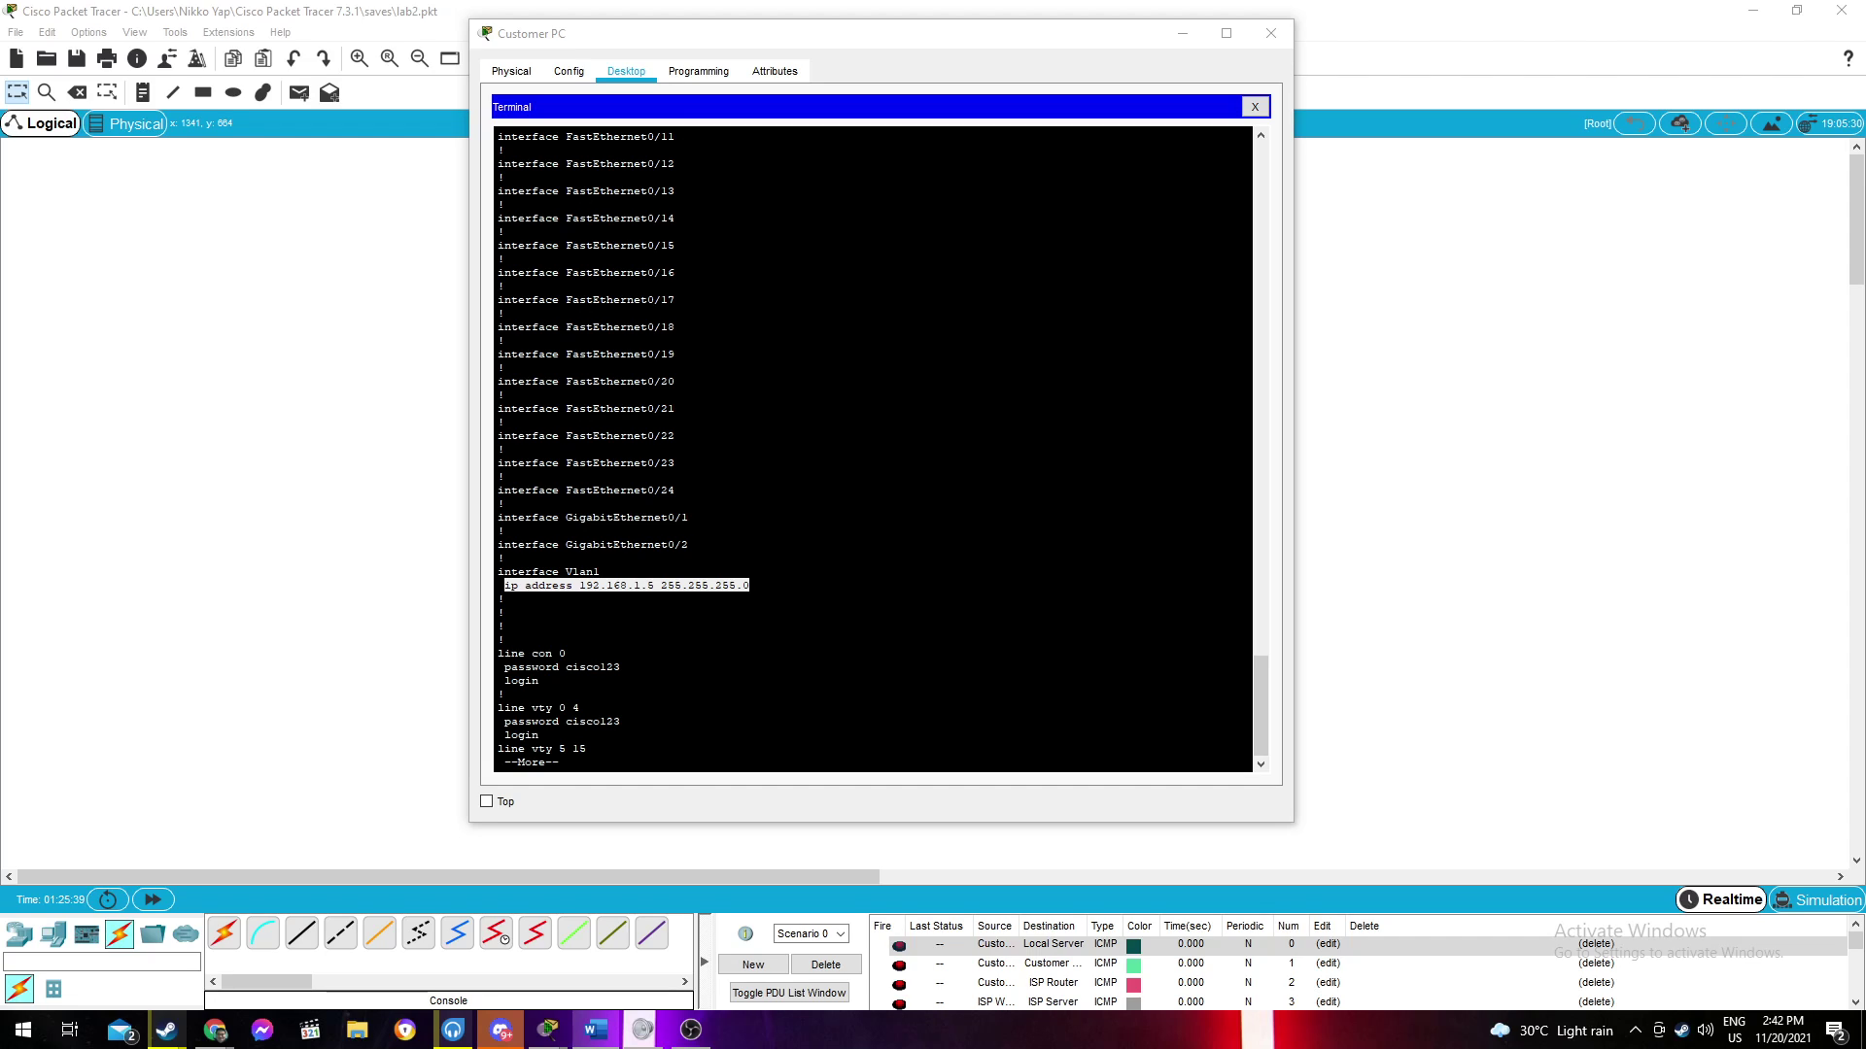
key(space)
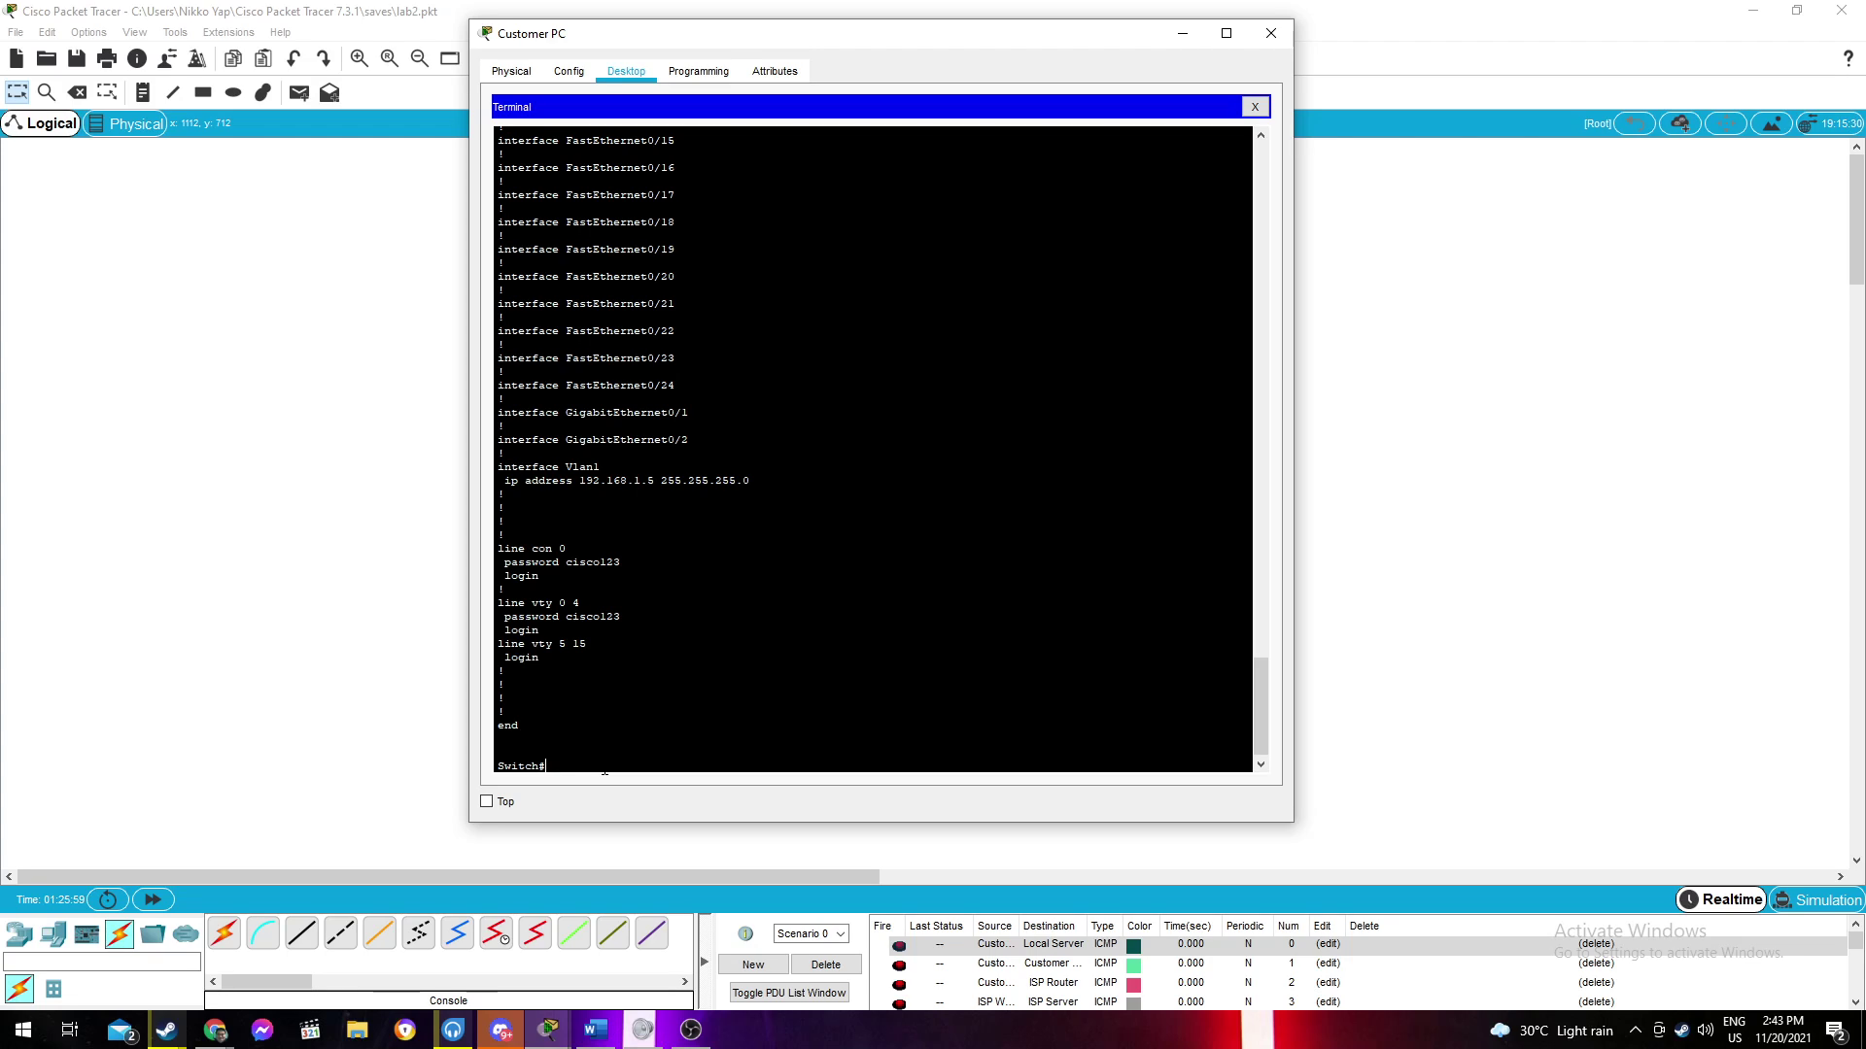
Ping 192.168.1.1 from the switch and highlight the 100 percent success rate line
text(ing 192.168.1.1)
key(Return)
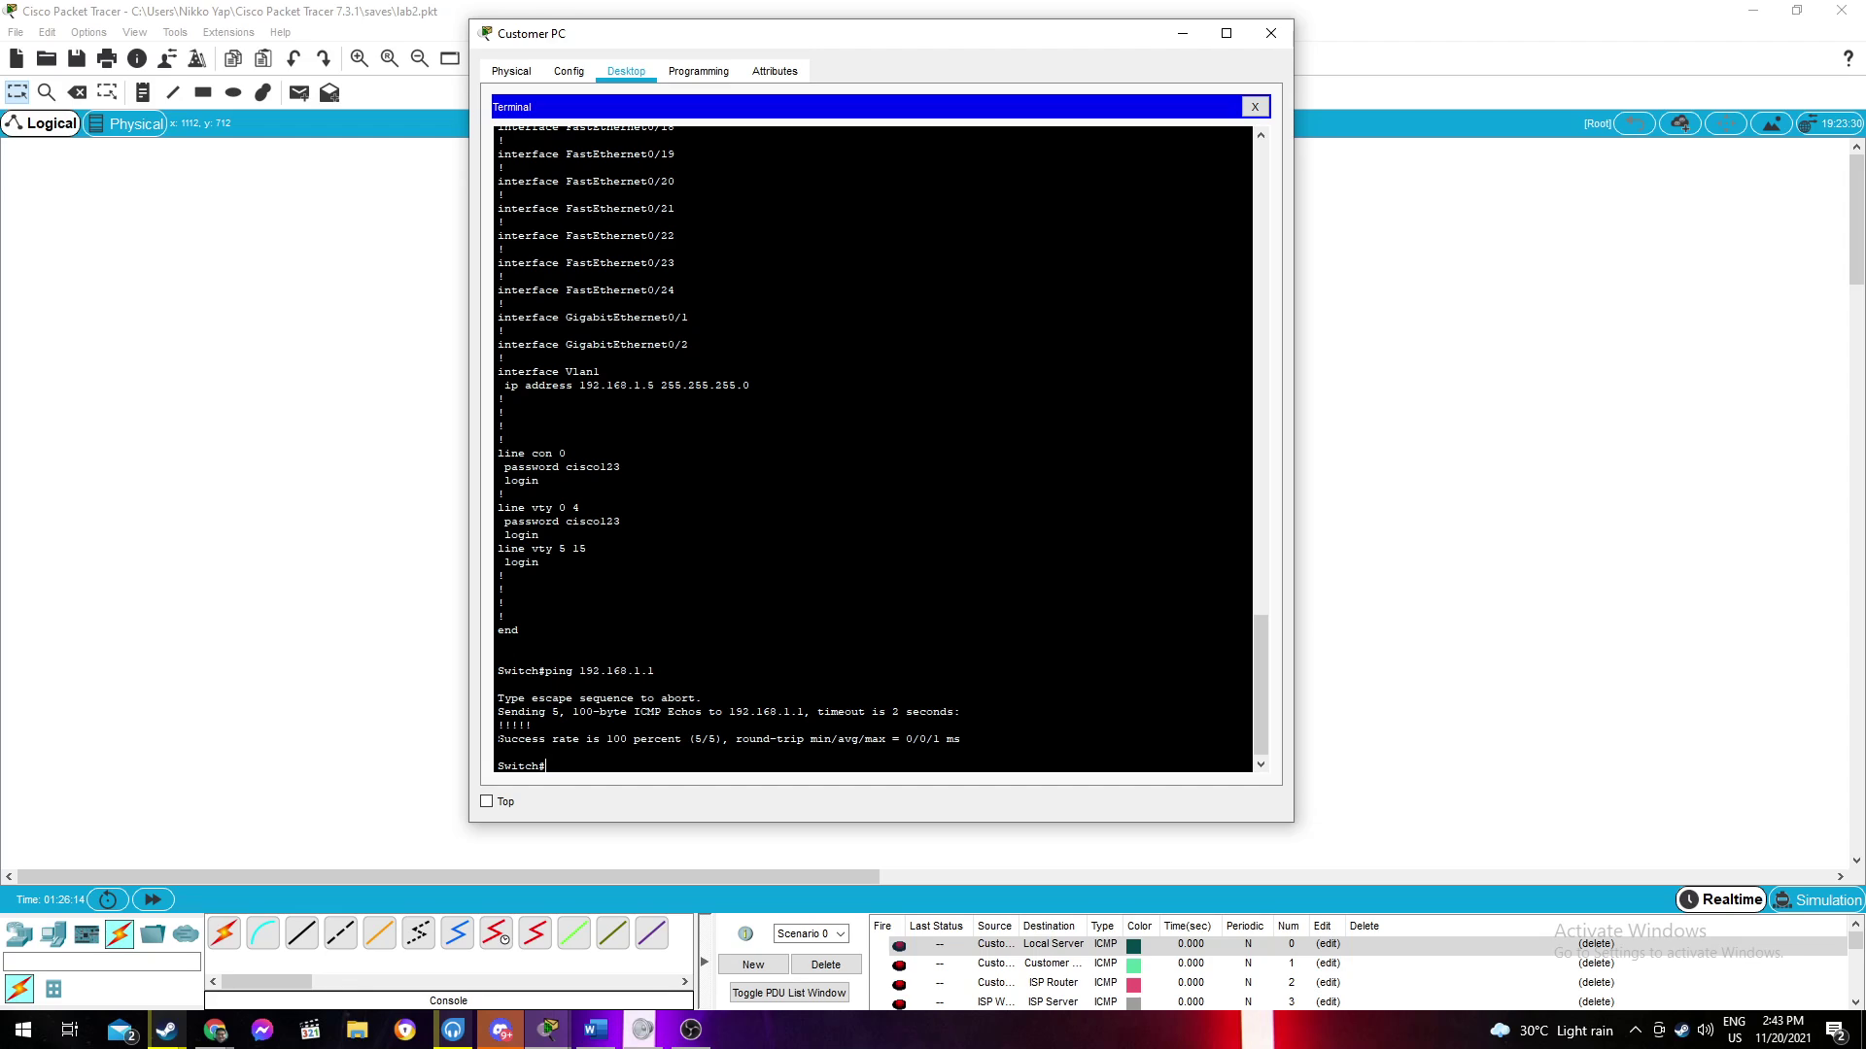
drag(497, 739, 962, 739)
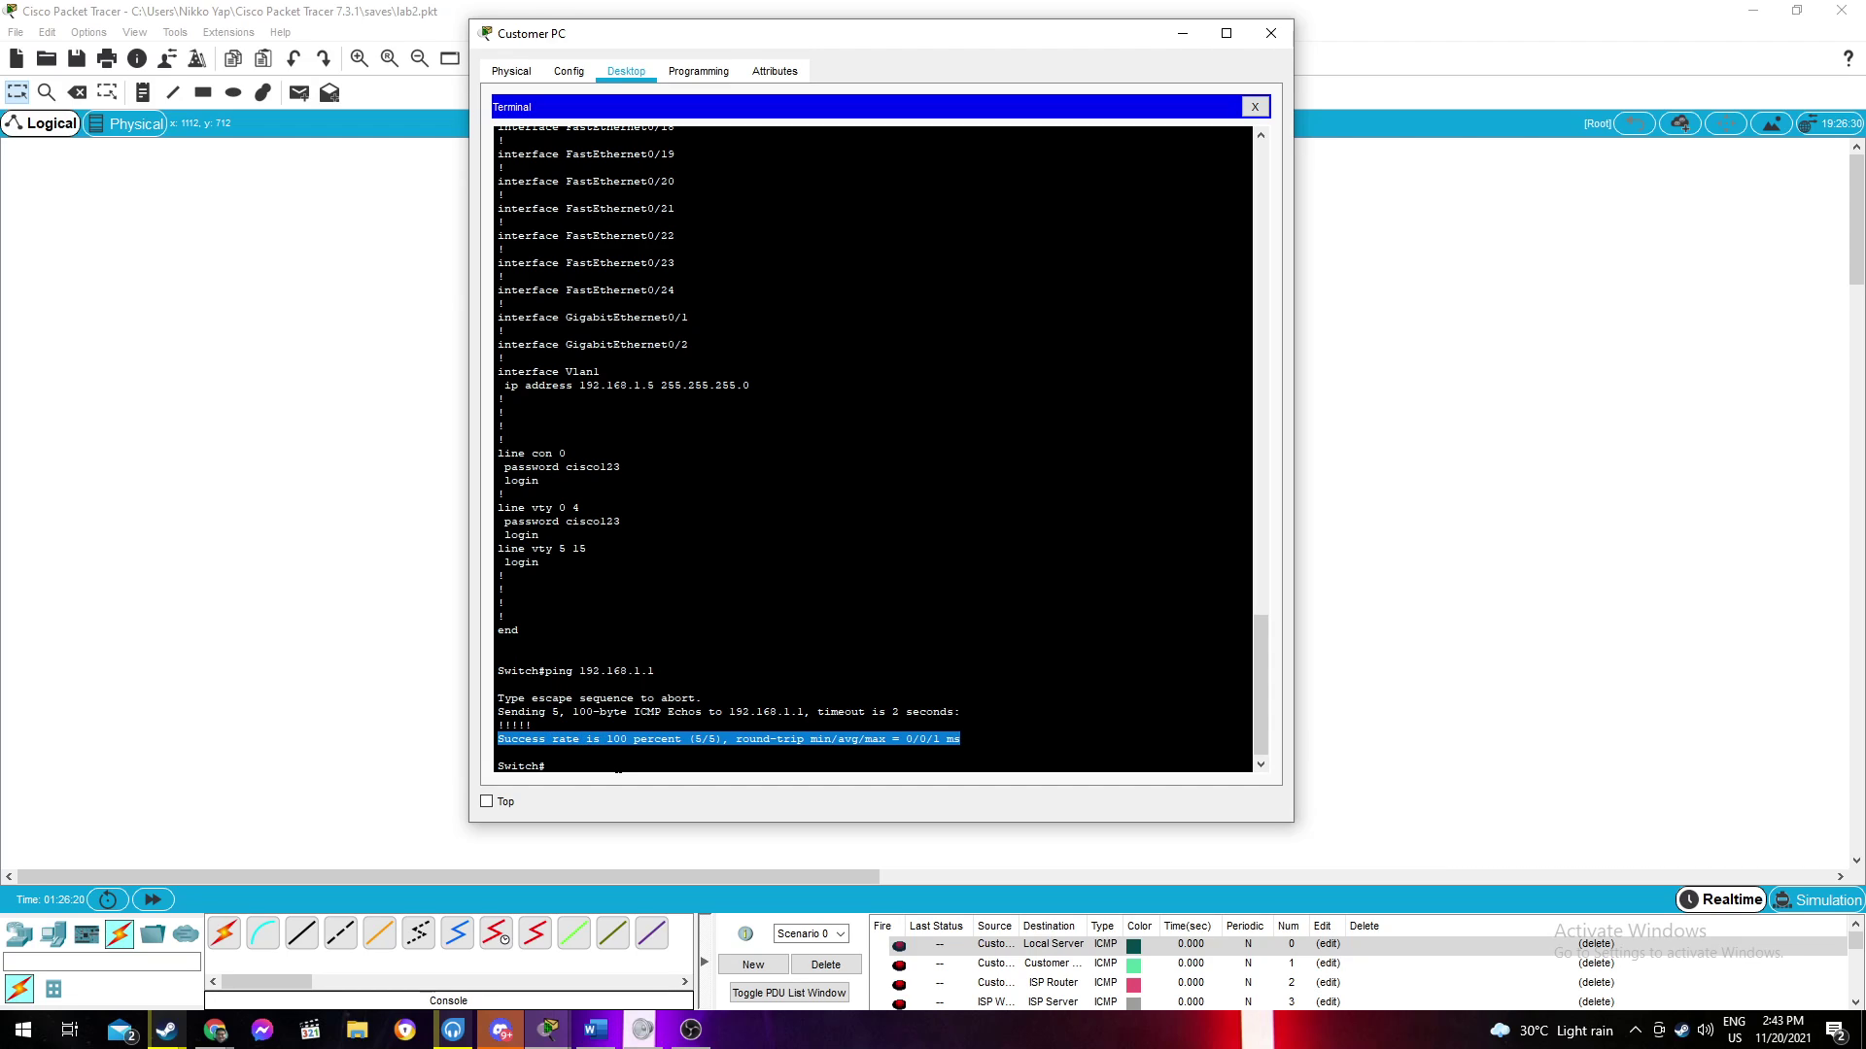
click(1118, 748)
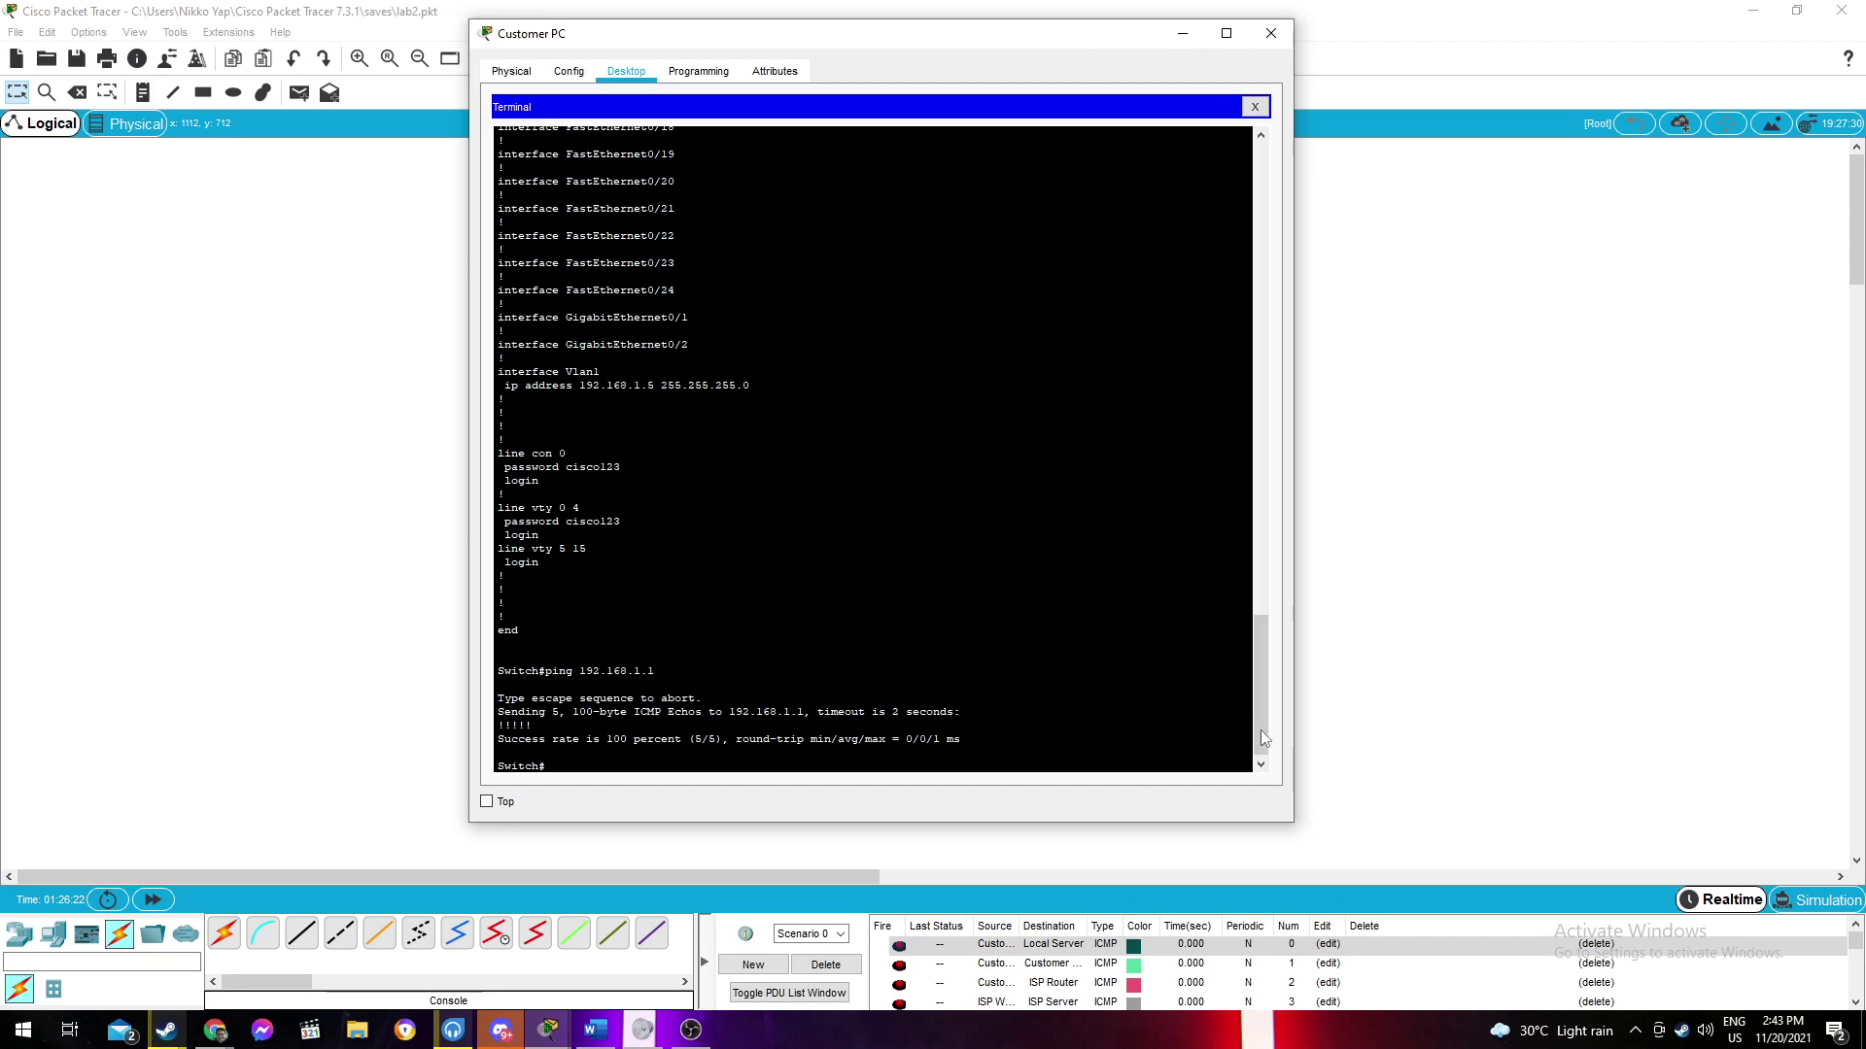
drag(1262, 736, 1260, 503)
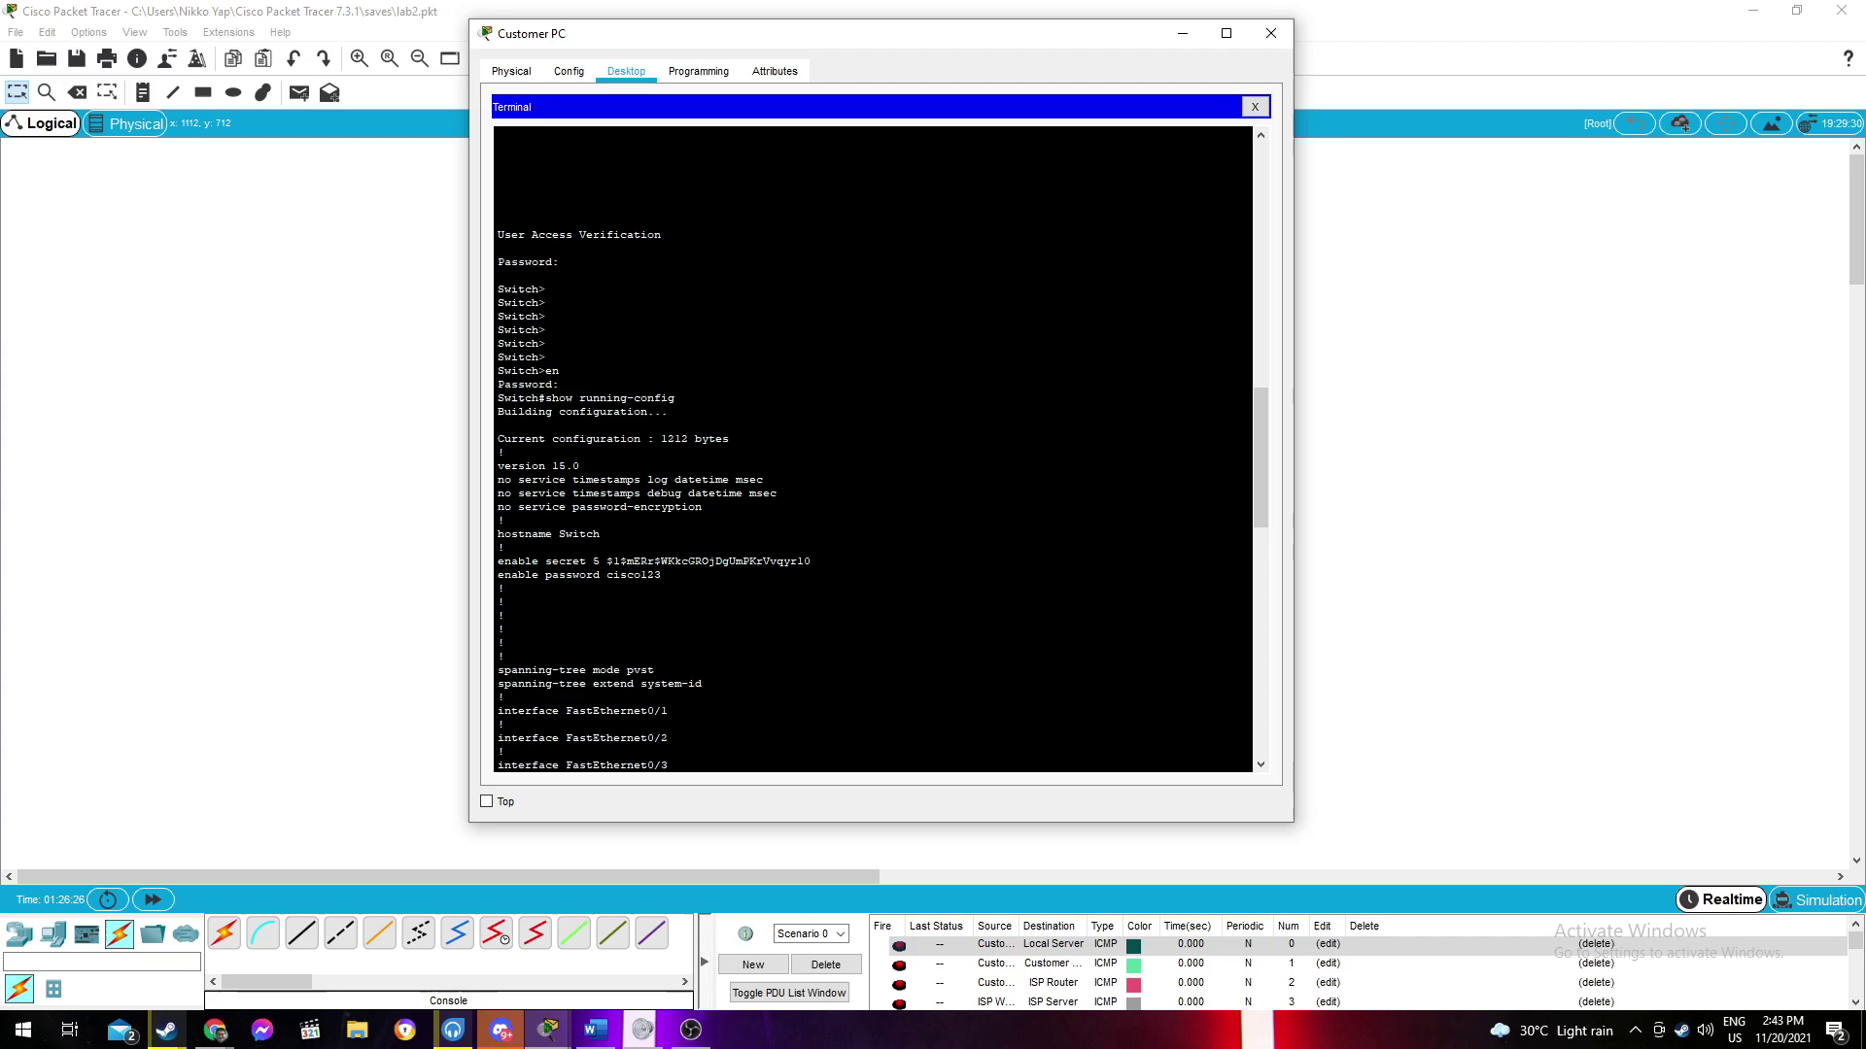
drag(498, 561, 660, 575)
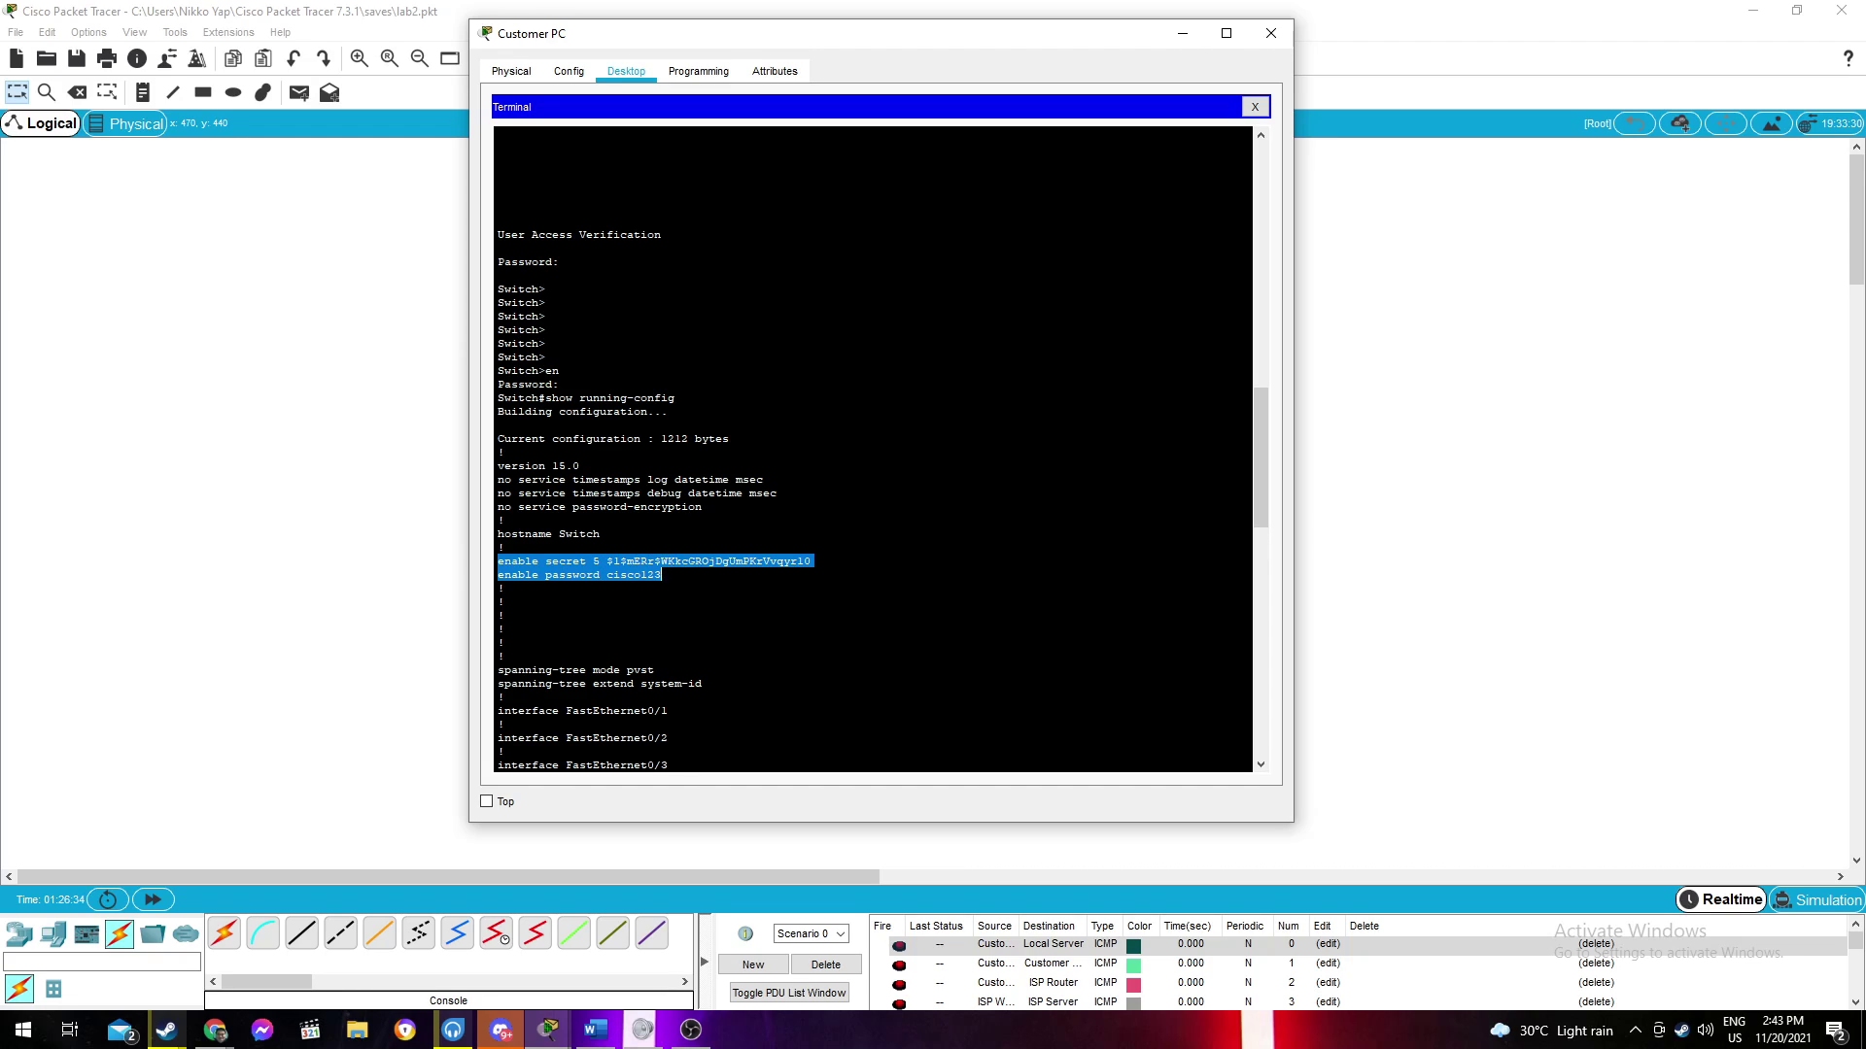
click(658, 583)
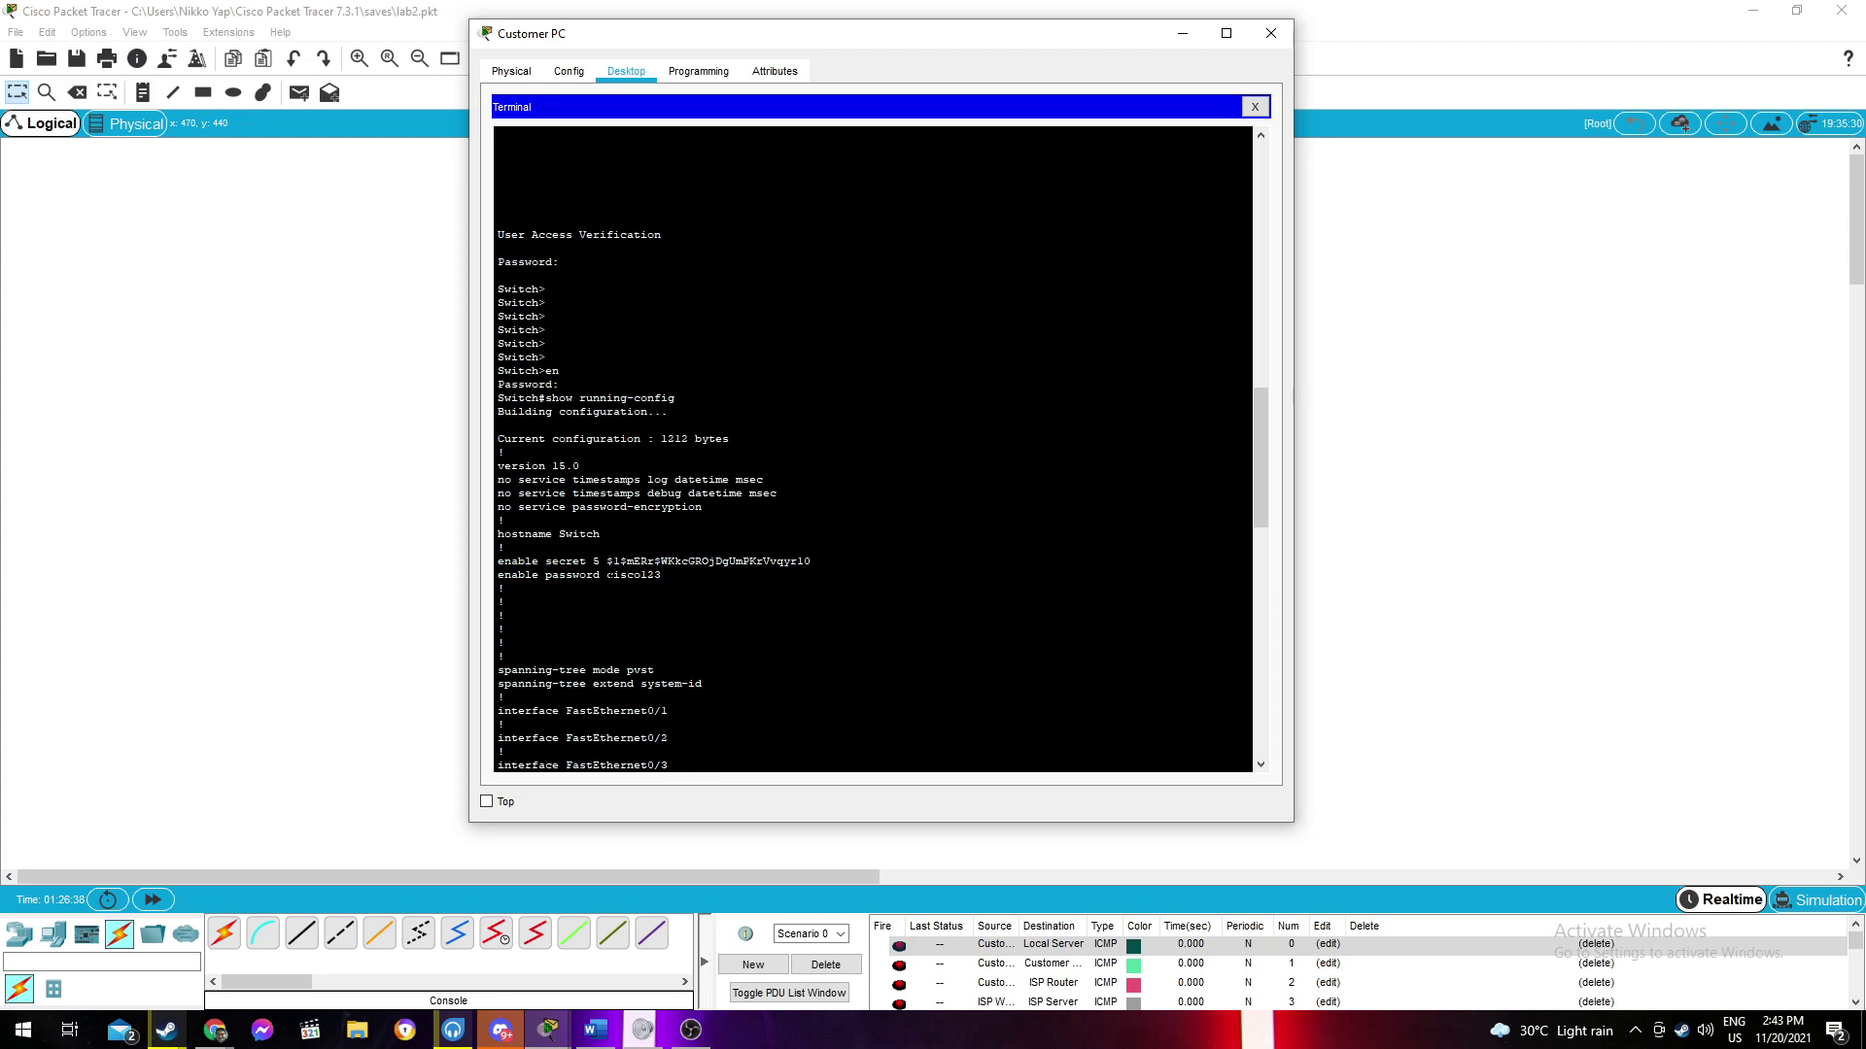
drag(608, 575, 810, 561)
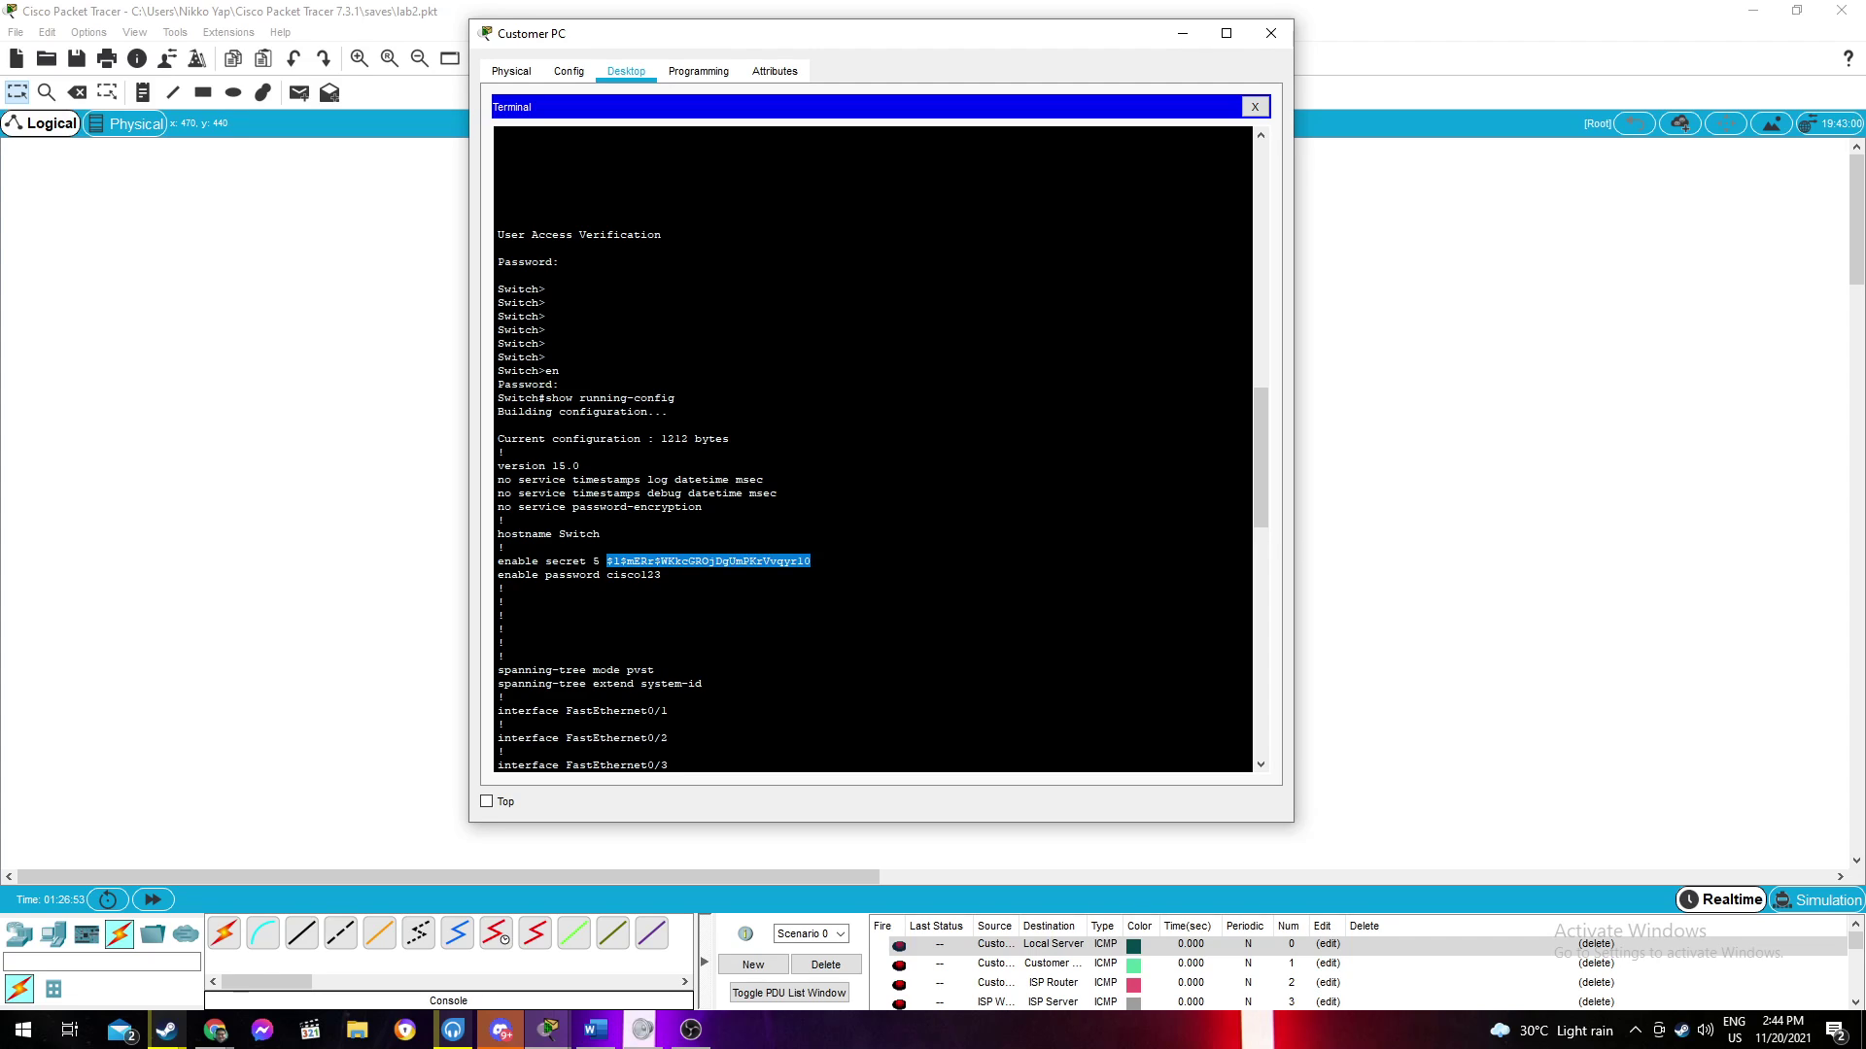
scroll(872, 447, down, 20)
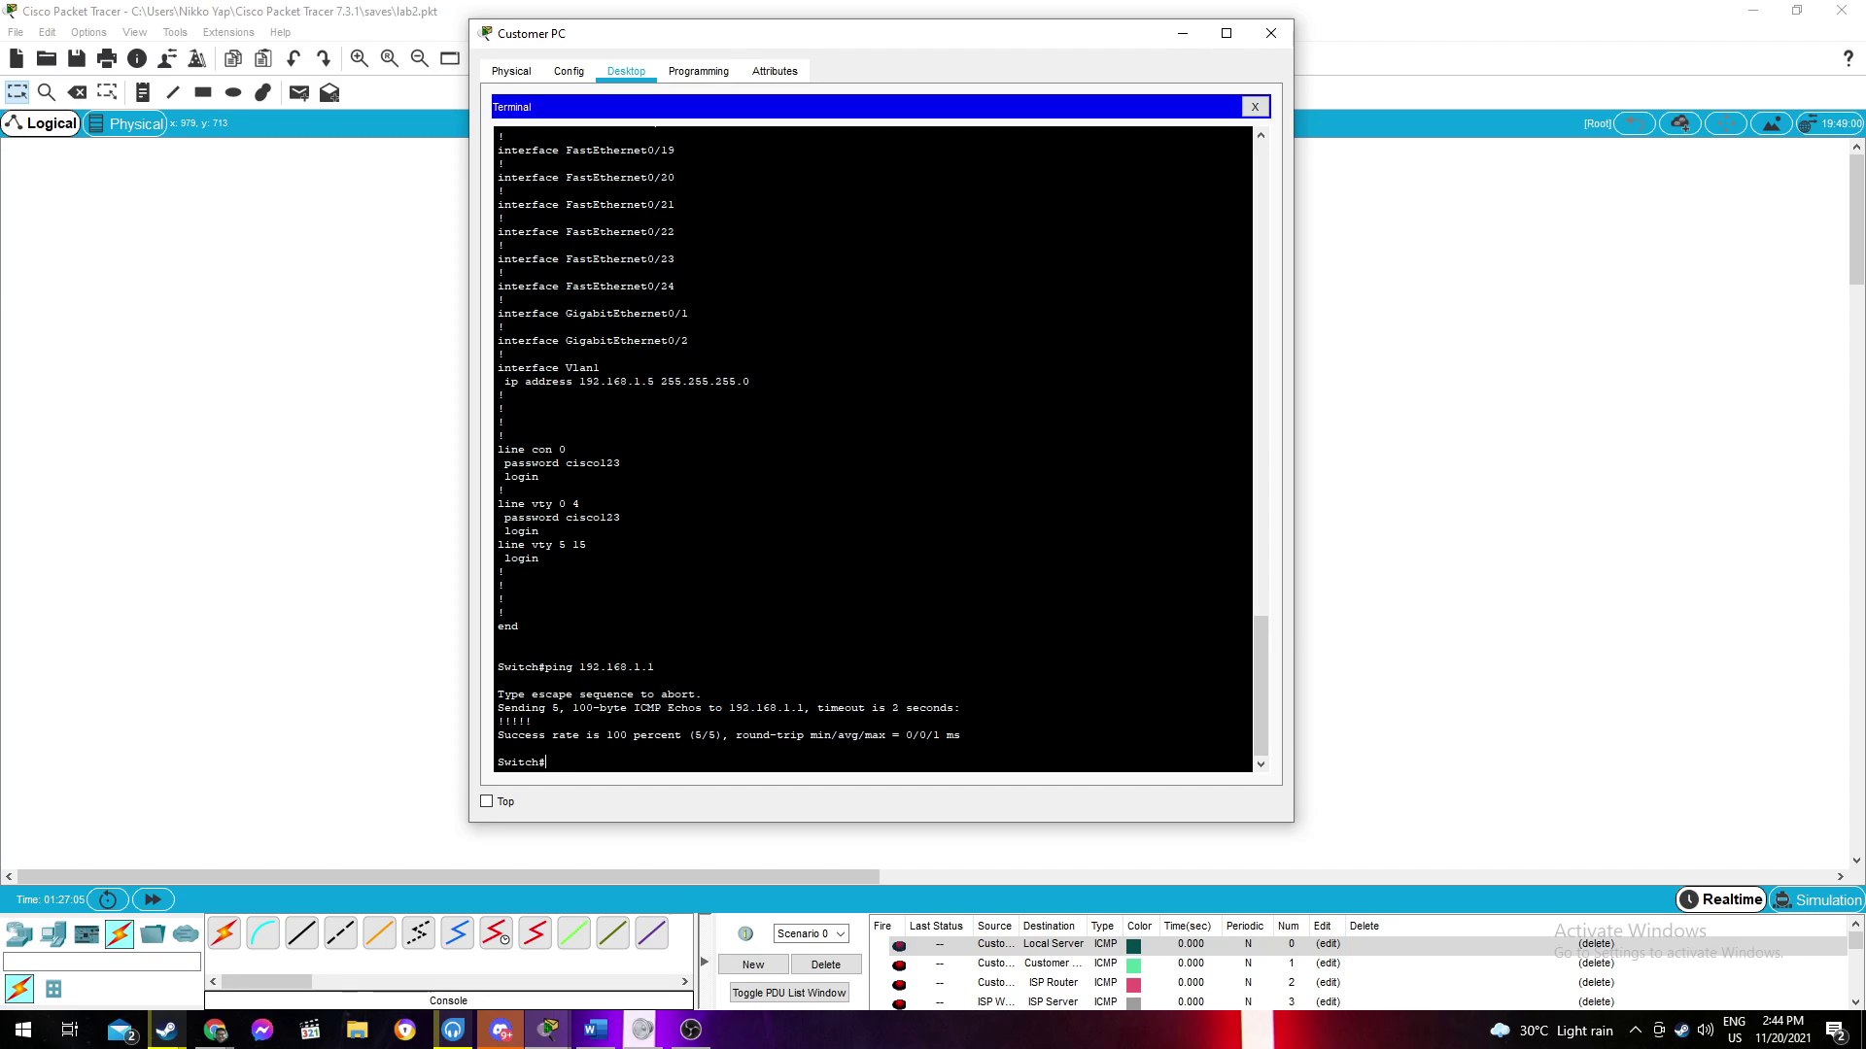
Run conf t, line console 0 and no enable password, then exit with Ctrl+Z
text(t)
key(Return)
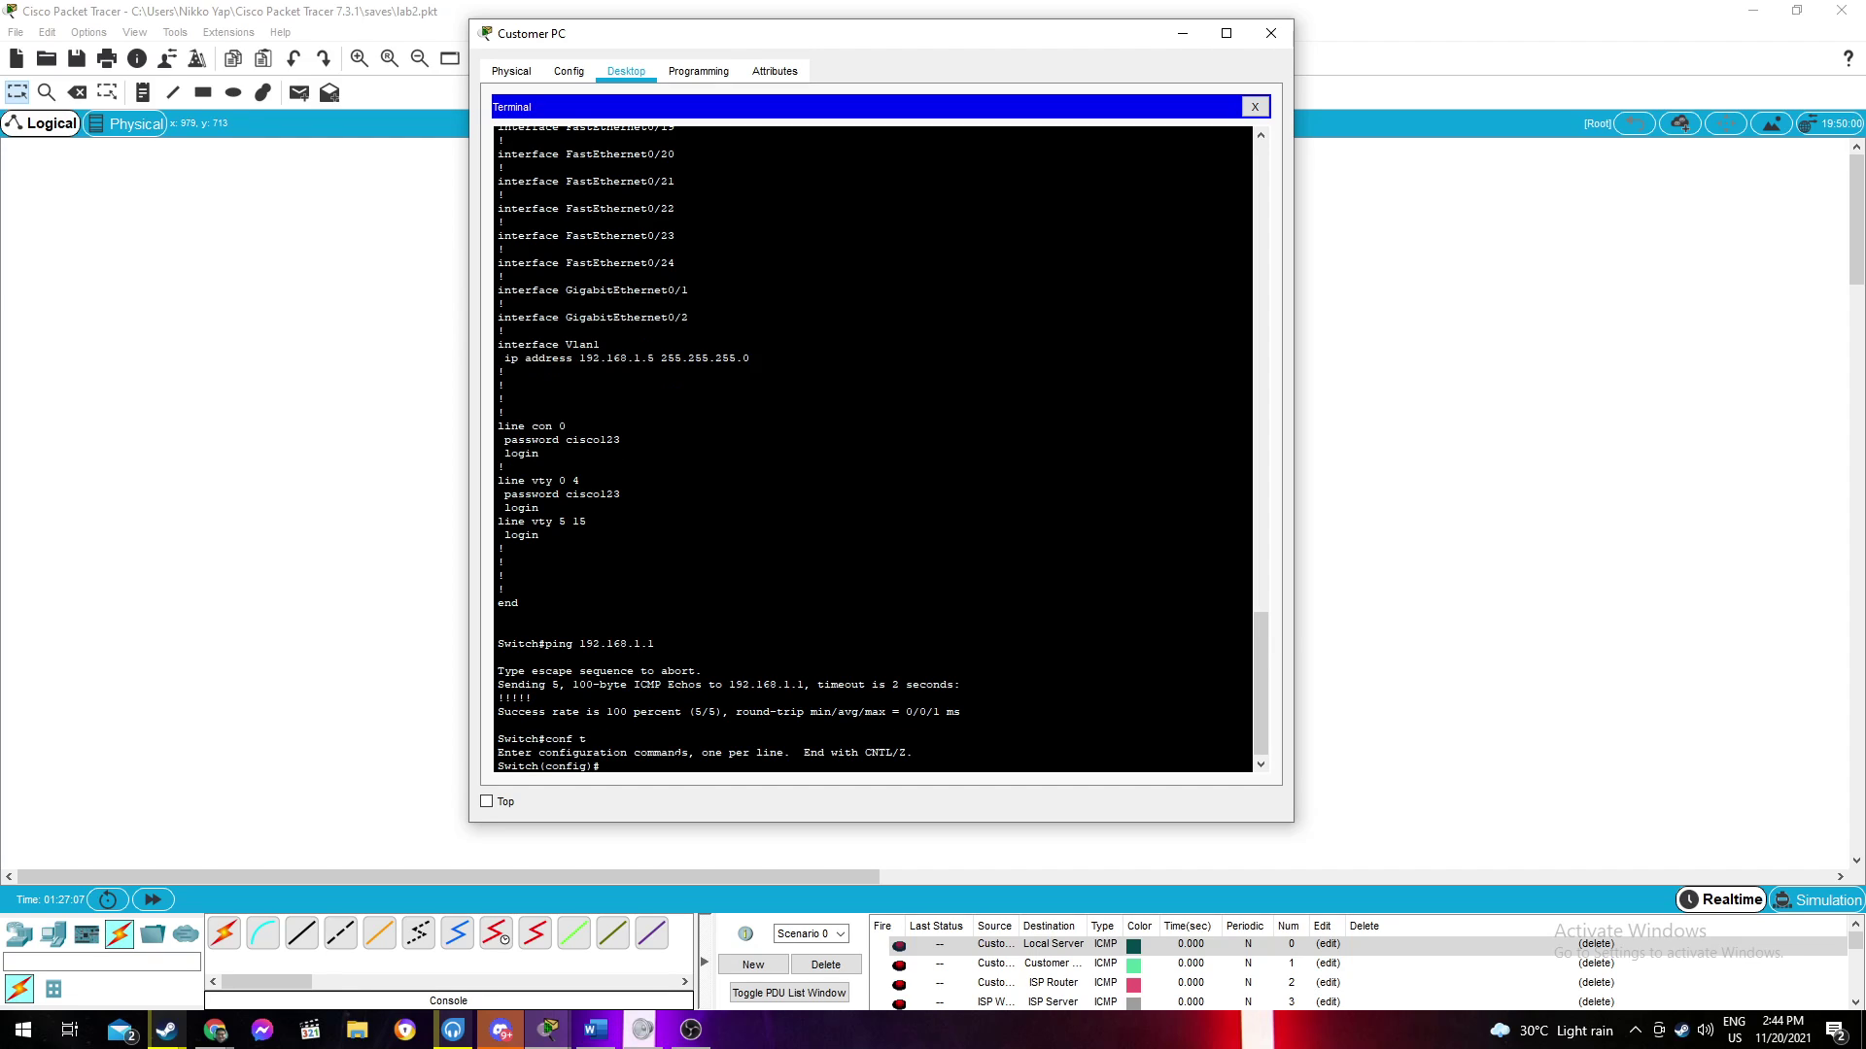
text(line console 0)
key(Return)
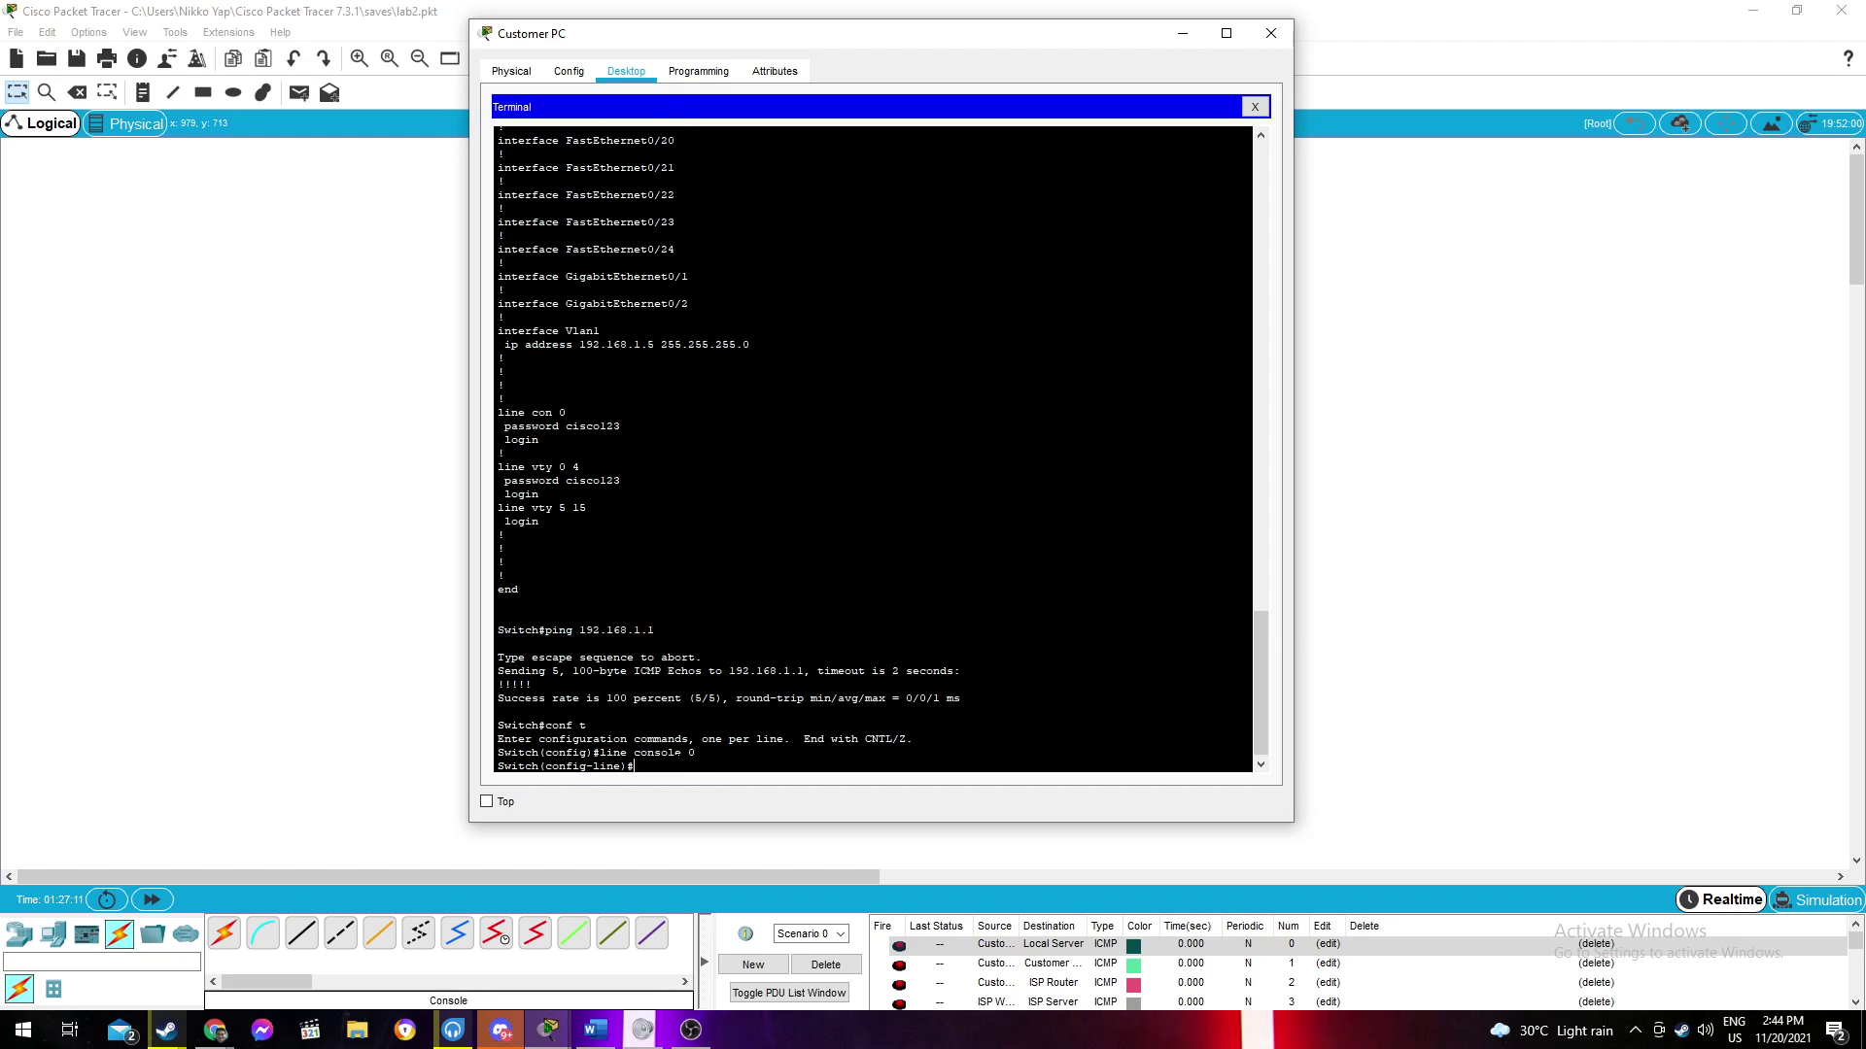
text(no enable password)
key(Return)
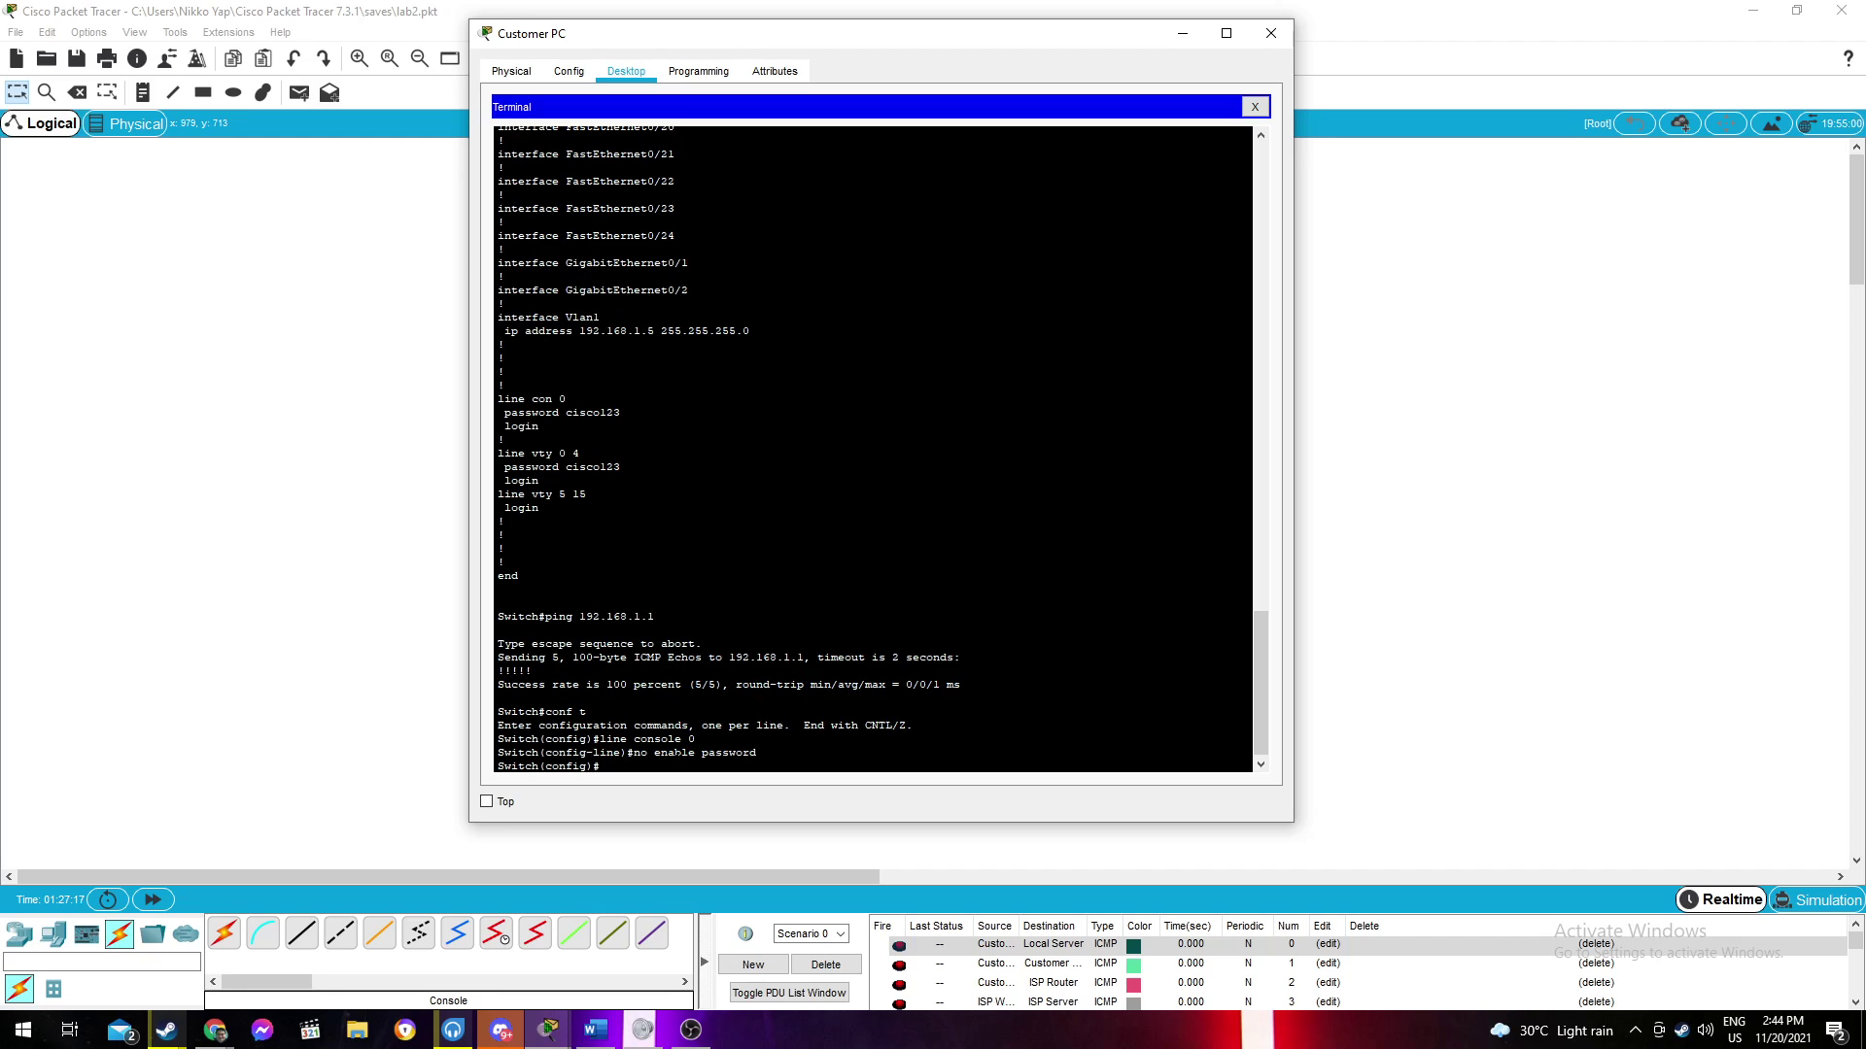
key(Return)
Get a fresh Switch# prompt and type show run
key(Return)
key(ctrl+z)
key(Return)
key(Return)
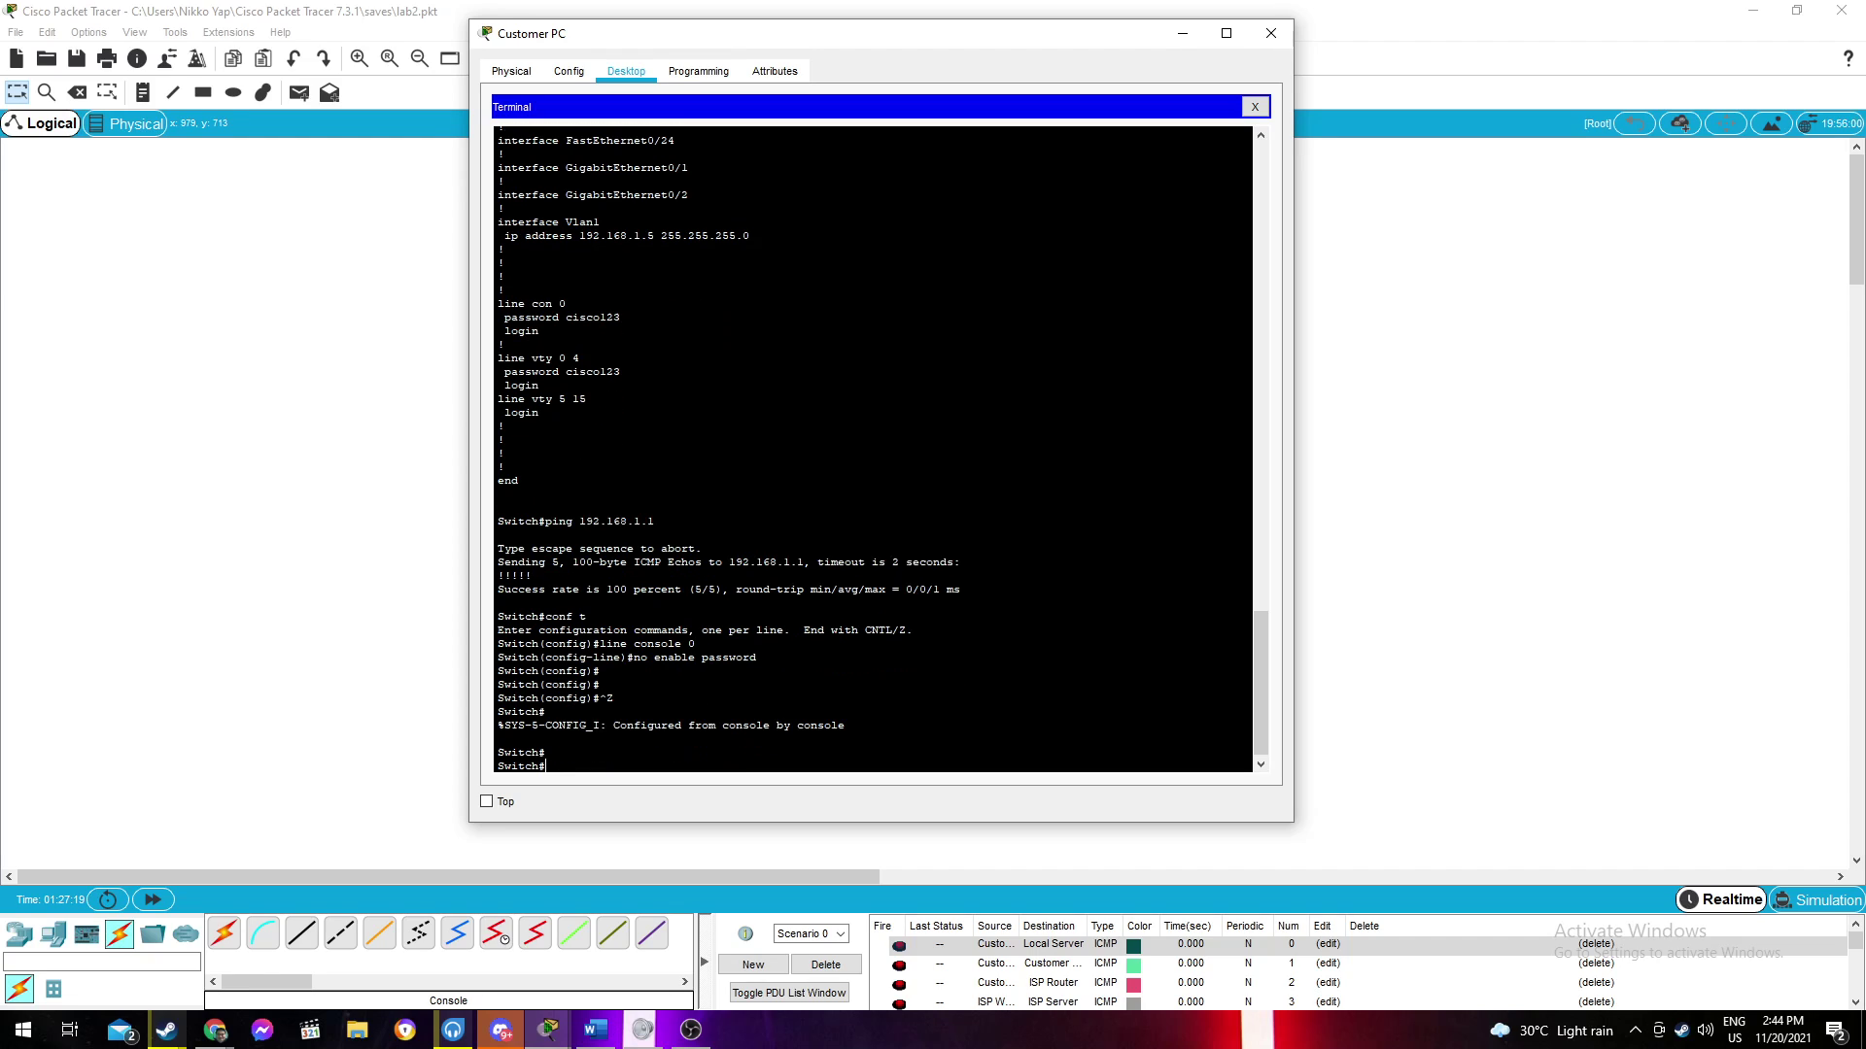
key(Return)
key(Return)
key(Return)
key(Return)
key(Return)
text(s)
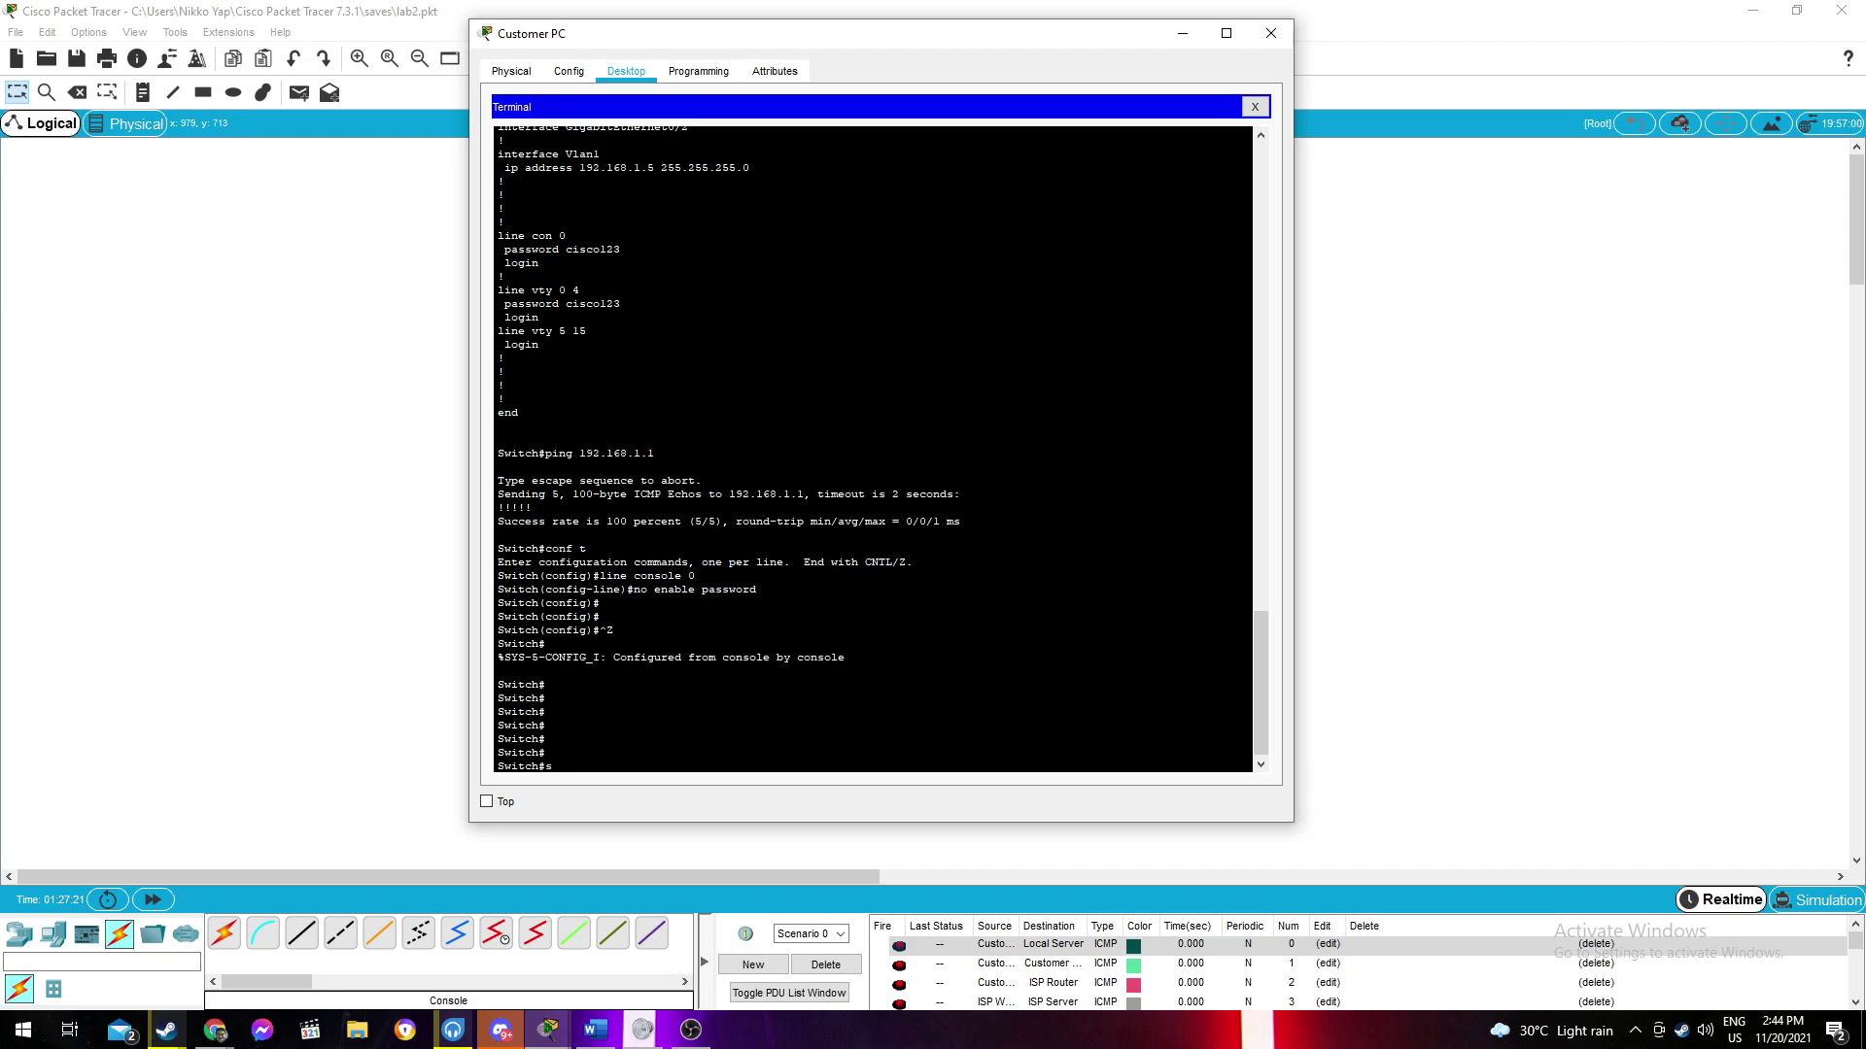
text(how run)
key(Return)
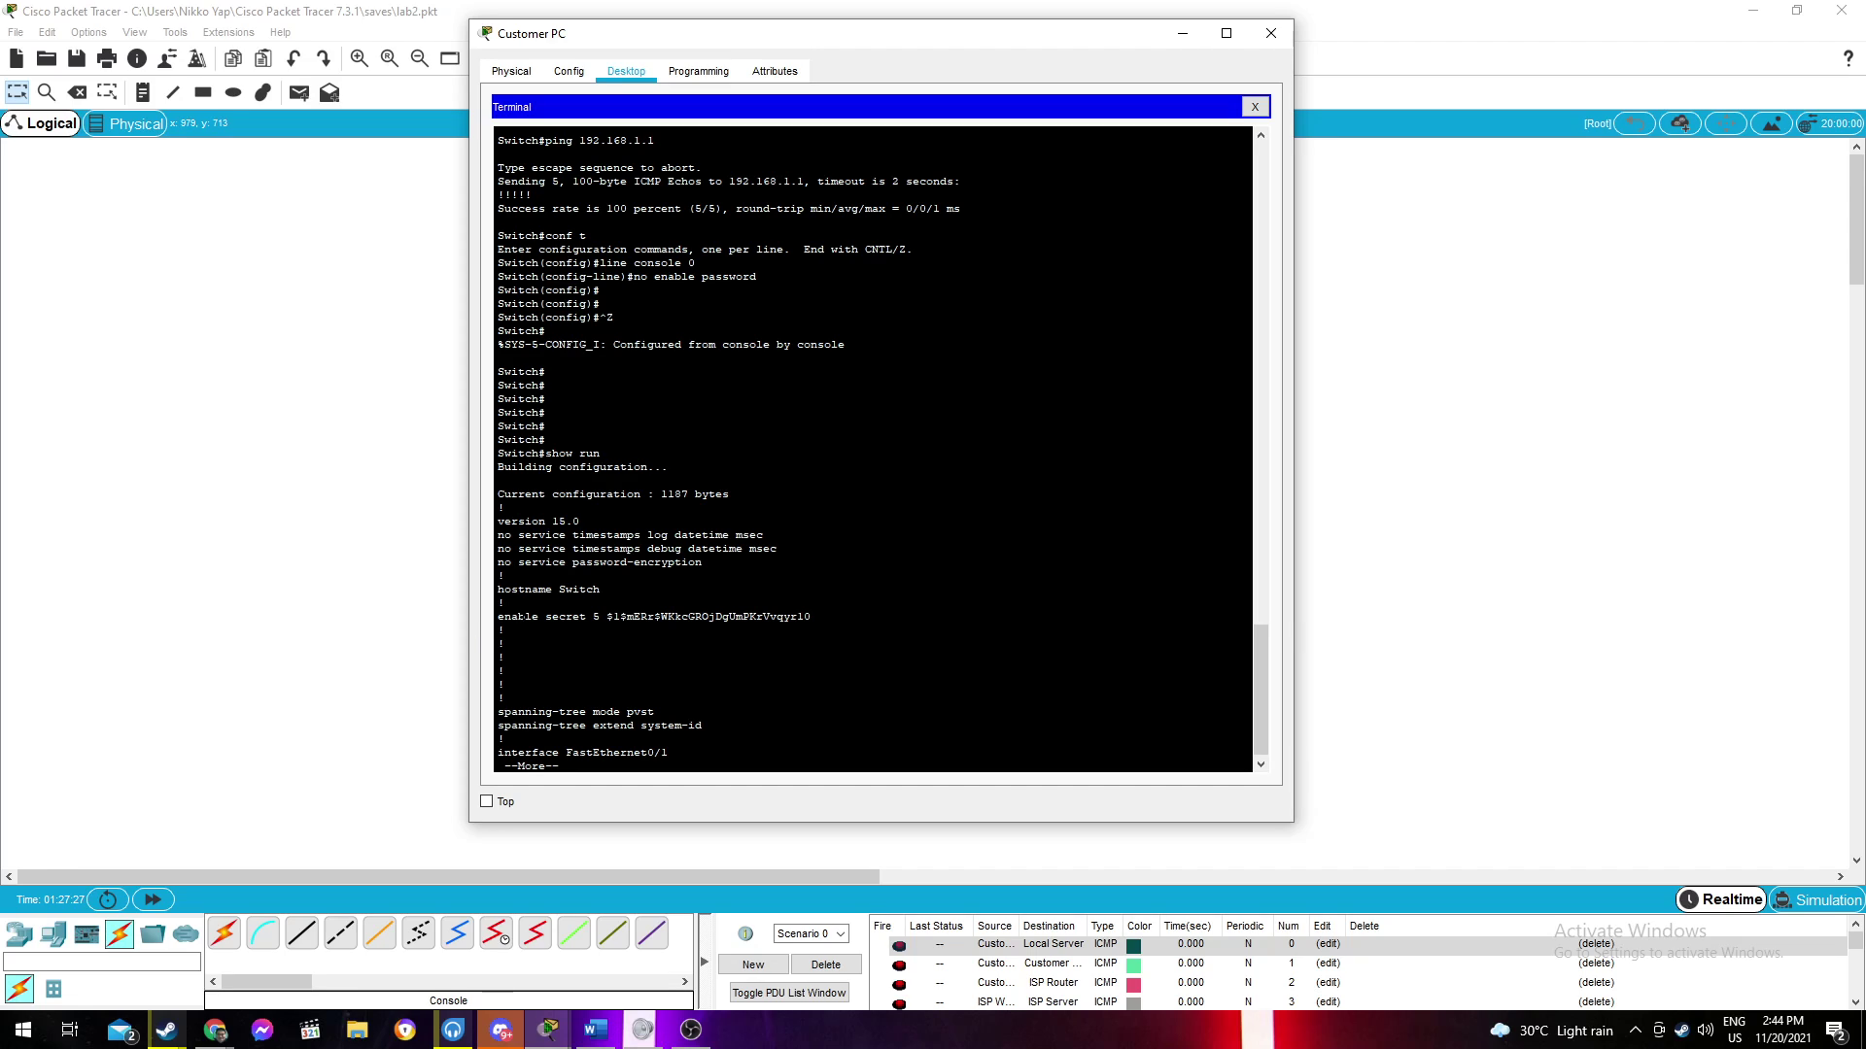
Page through the 1187-byte config, confirming the enable password is gone and console password/login remain
double_click(500, 625)
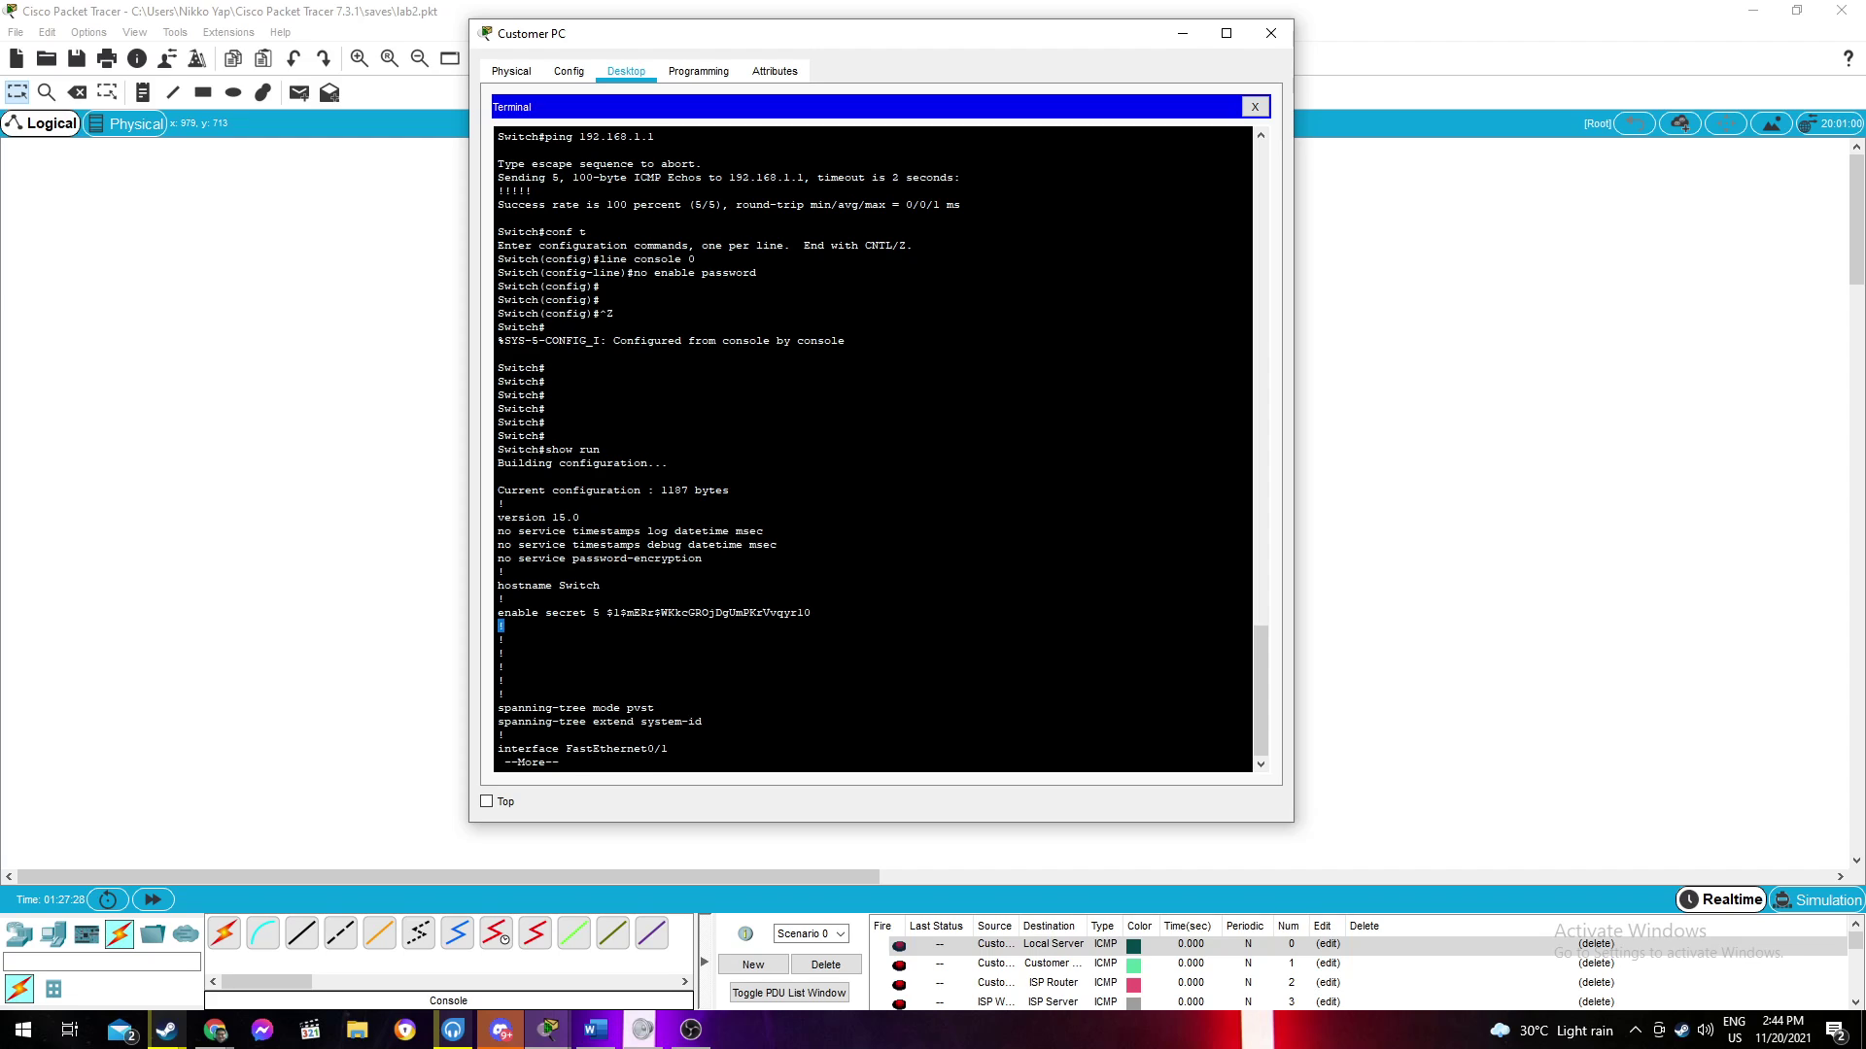
key(space)
key(space)
key(space)
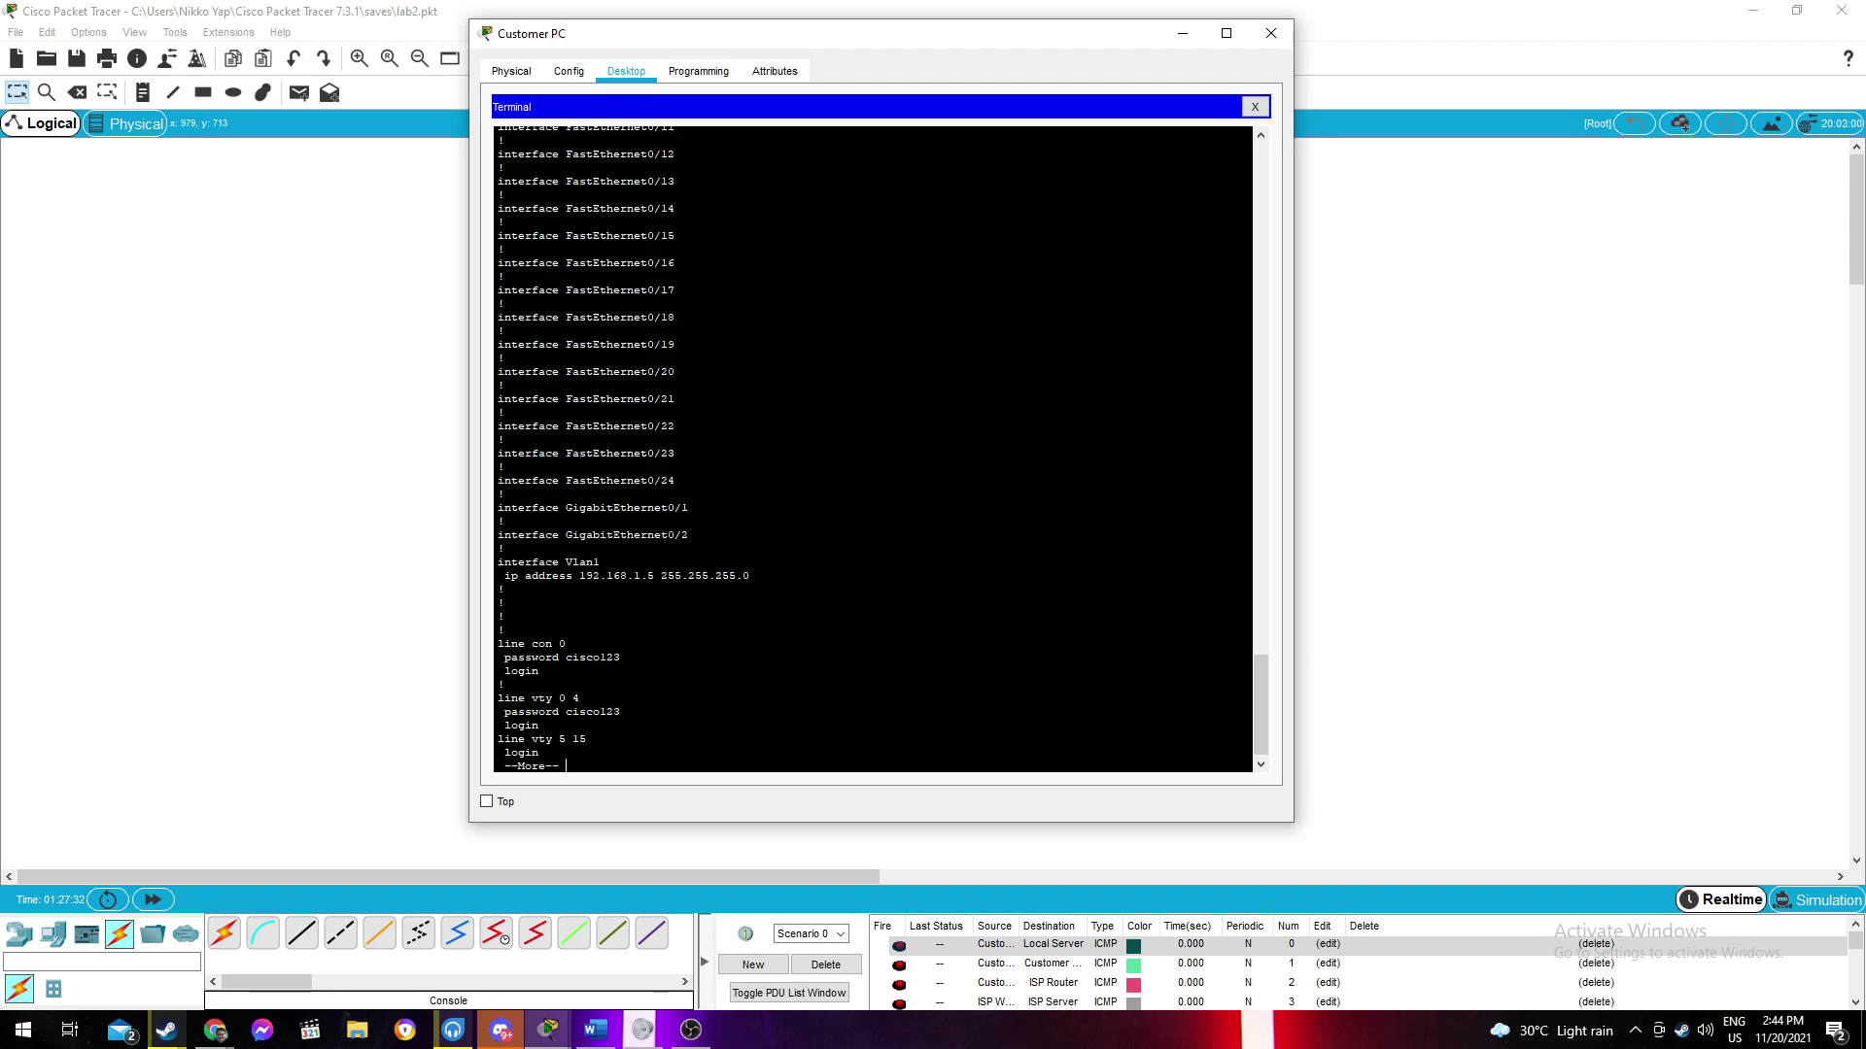
drag(500, 657, 503, 683)
key(space)
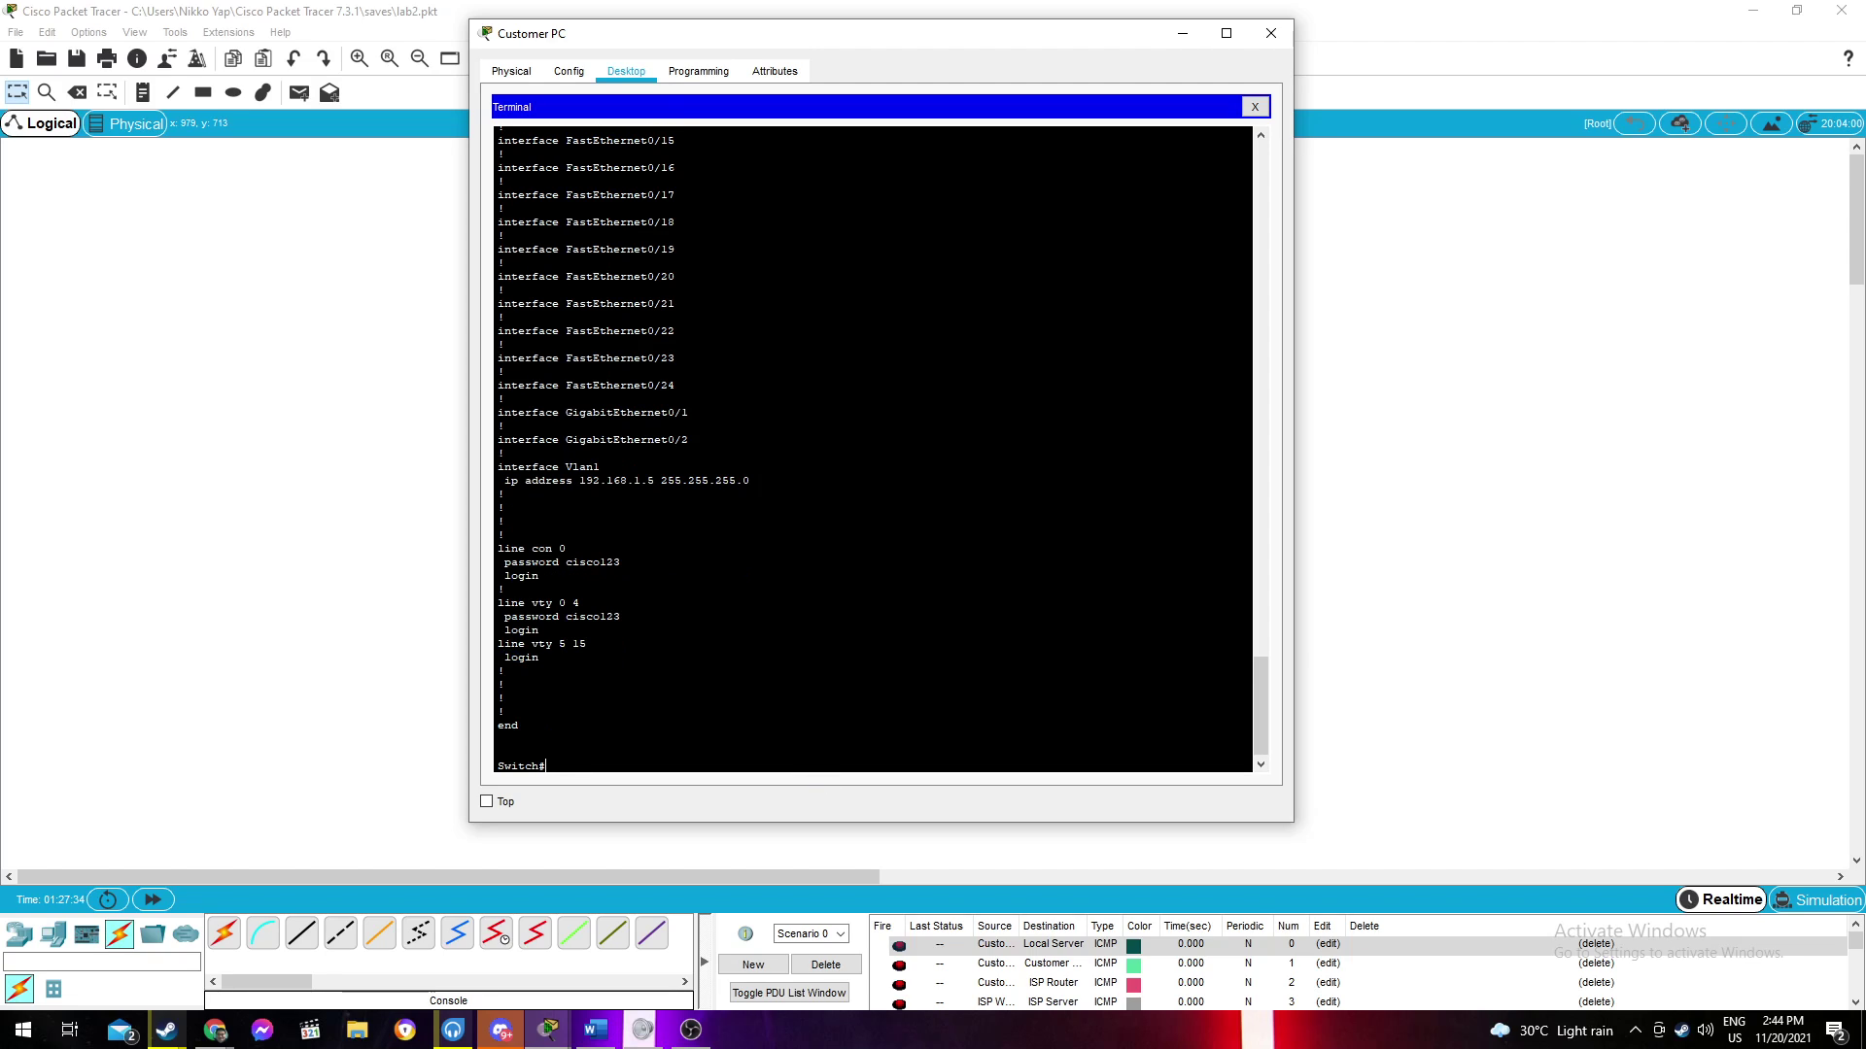
Enter end at the Switch# prompt, triggering a domain-server lookup
key(Return)
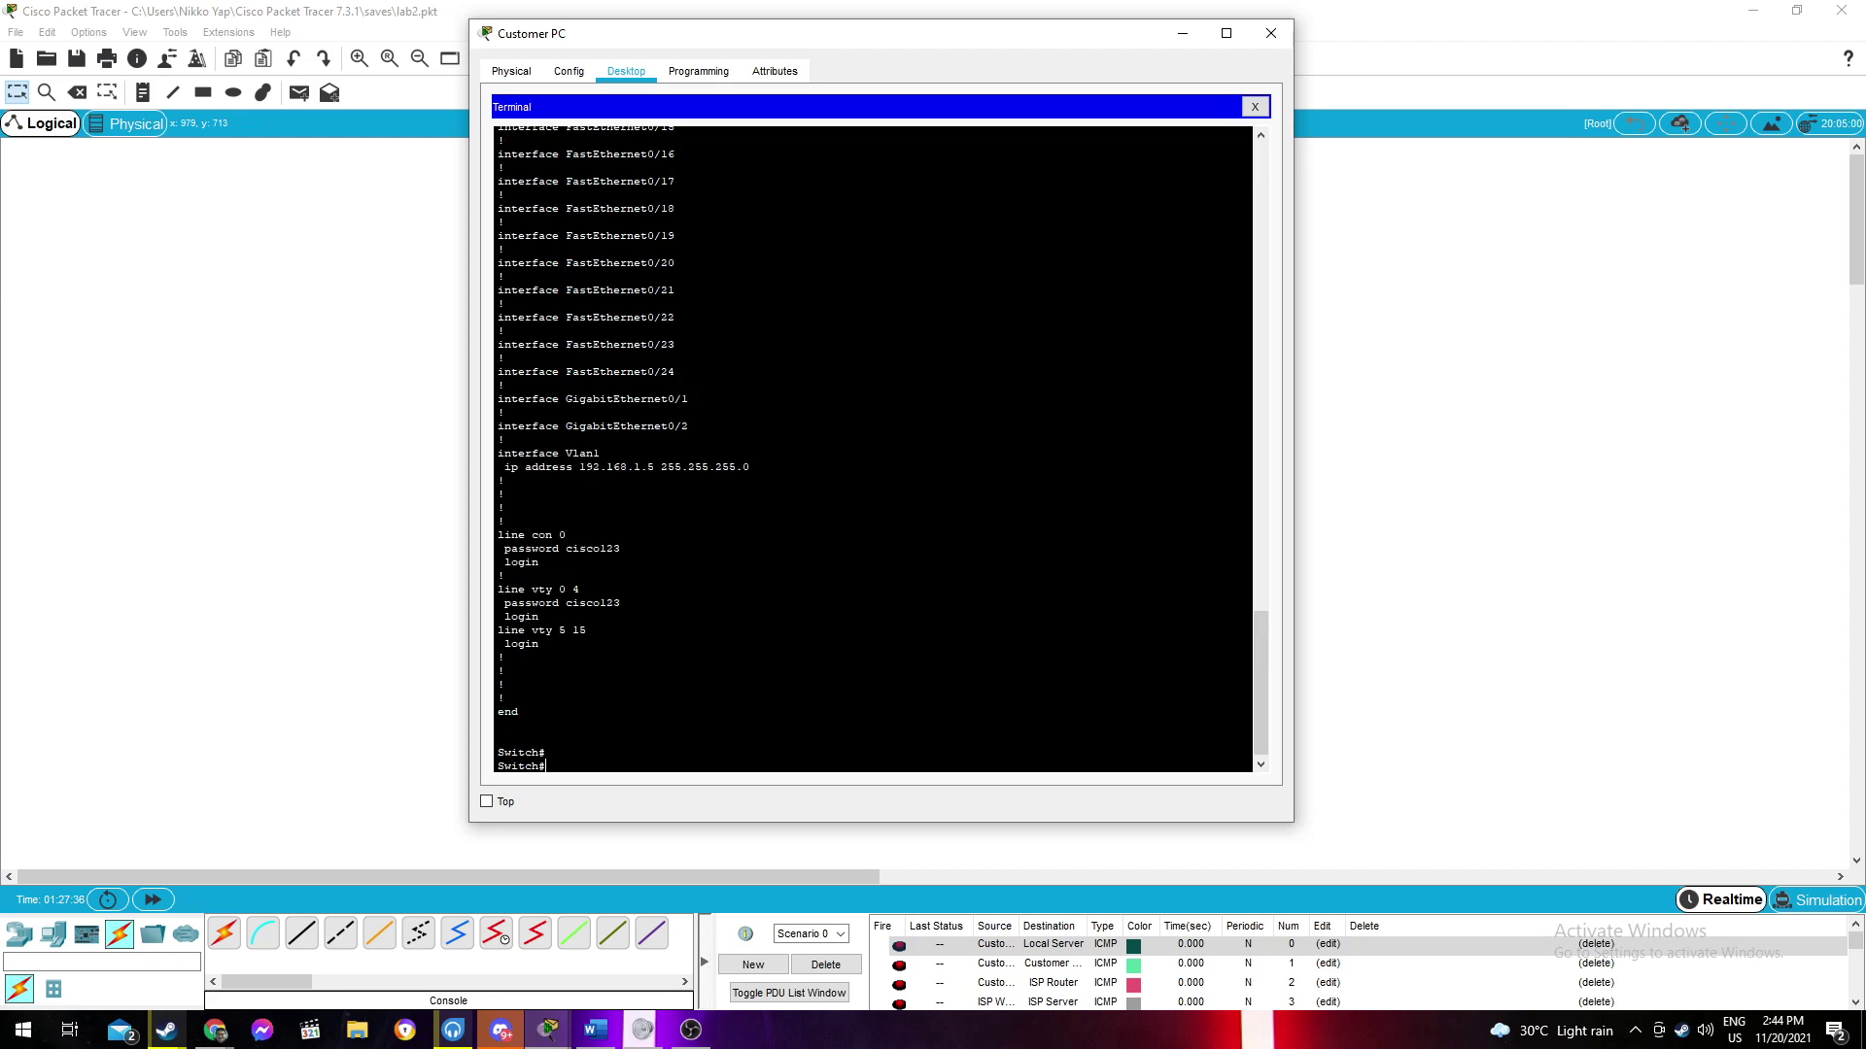
key(Return)
text(end)
key(Return)
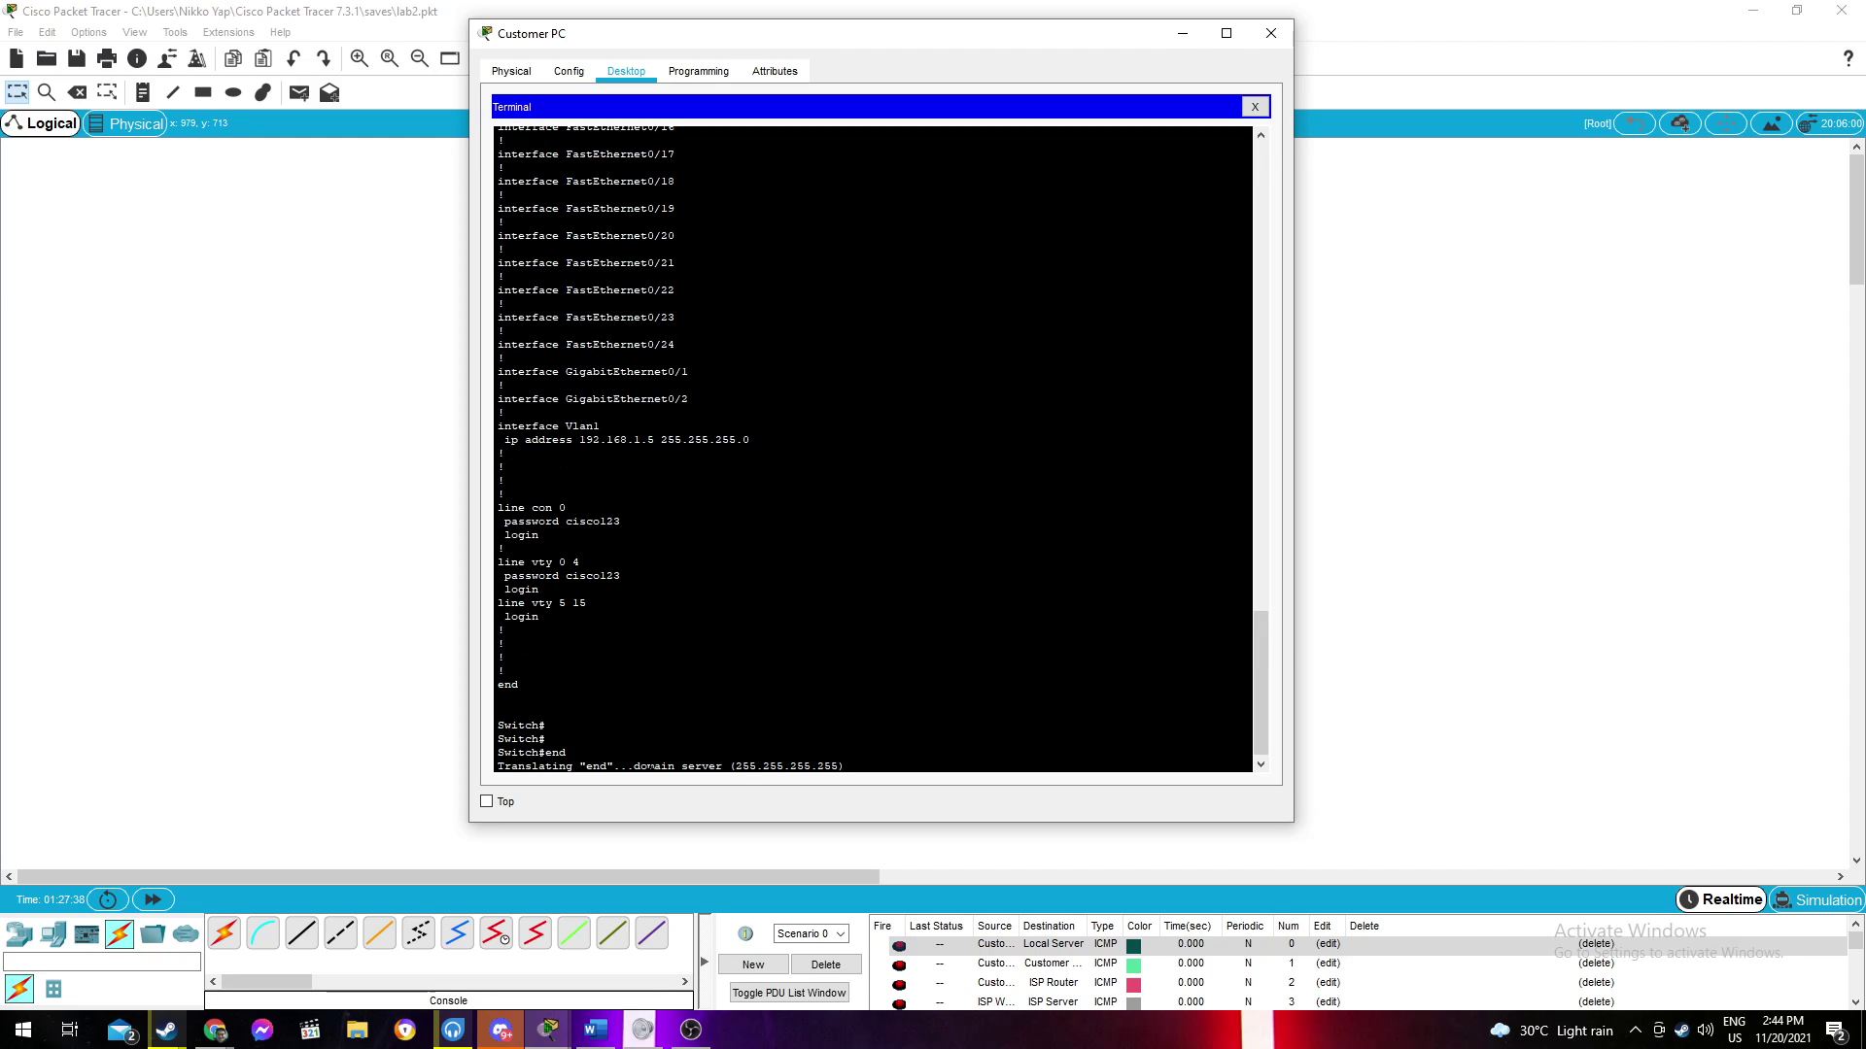